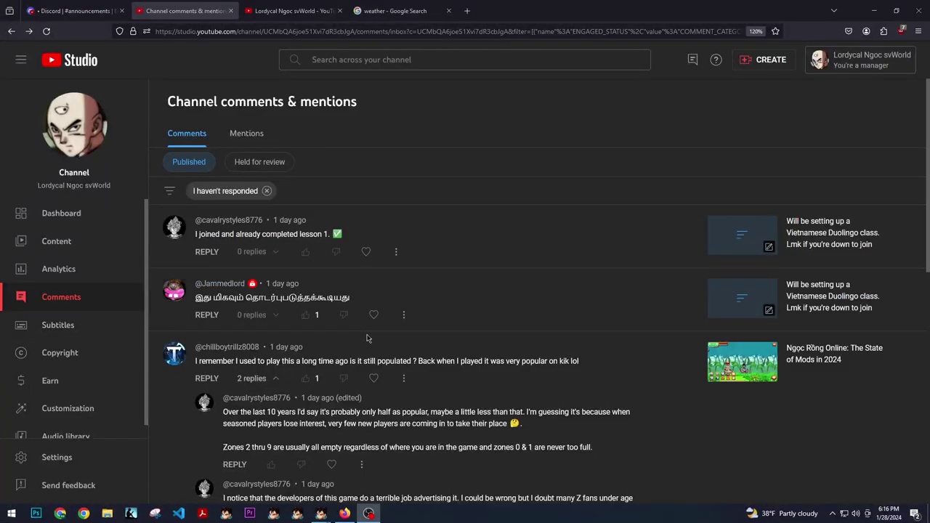
Vote No in the channel's Vietnamese Duolingo class poll, briefly trying 'We shall see' first
left_click(293, 13)
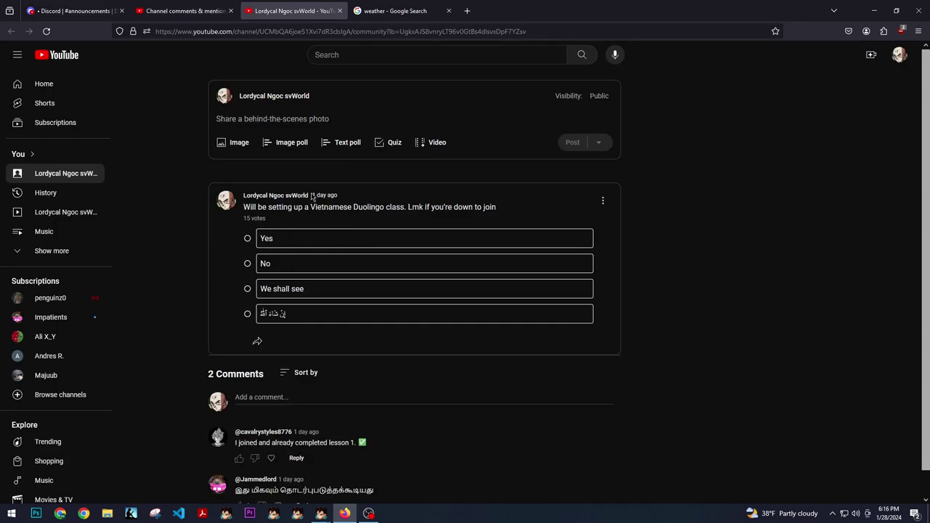
left_click(287, 266)
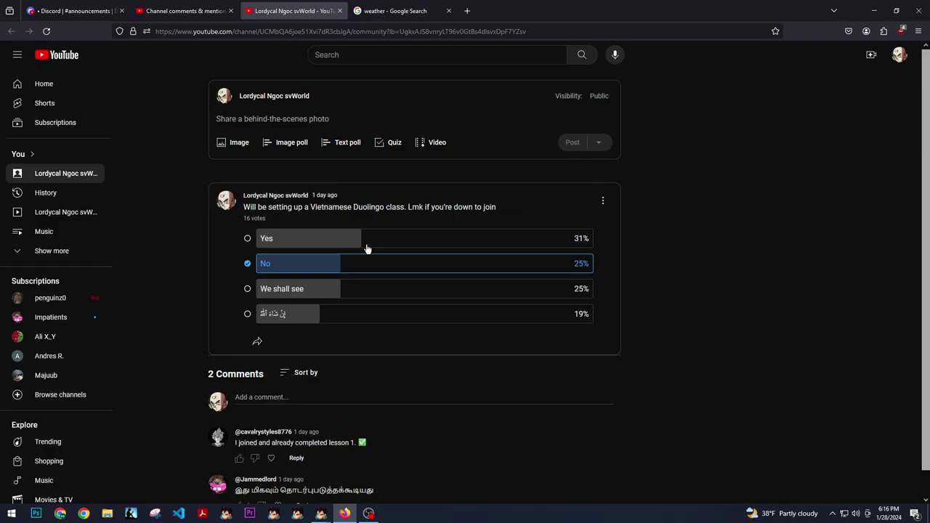
left_click(346, 294)
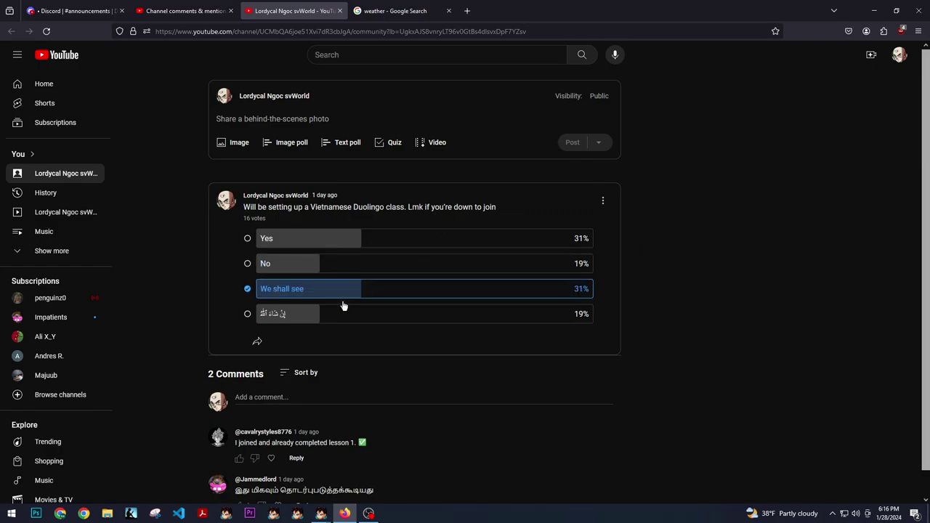
left_click(339, 264)
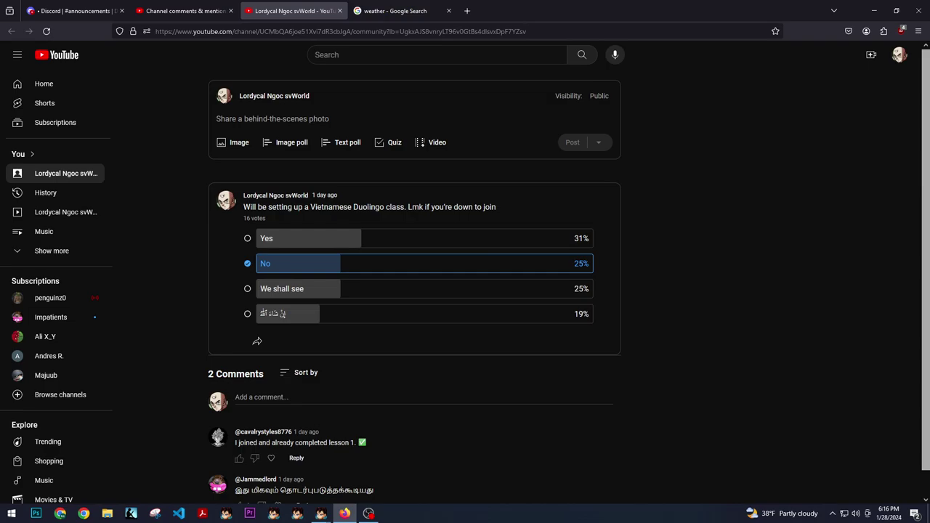
In the Studio comments list, Google-search the Tamil viewer comment's text using its exact original wording
key("ctrl+shift+Tab")
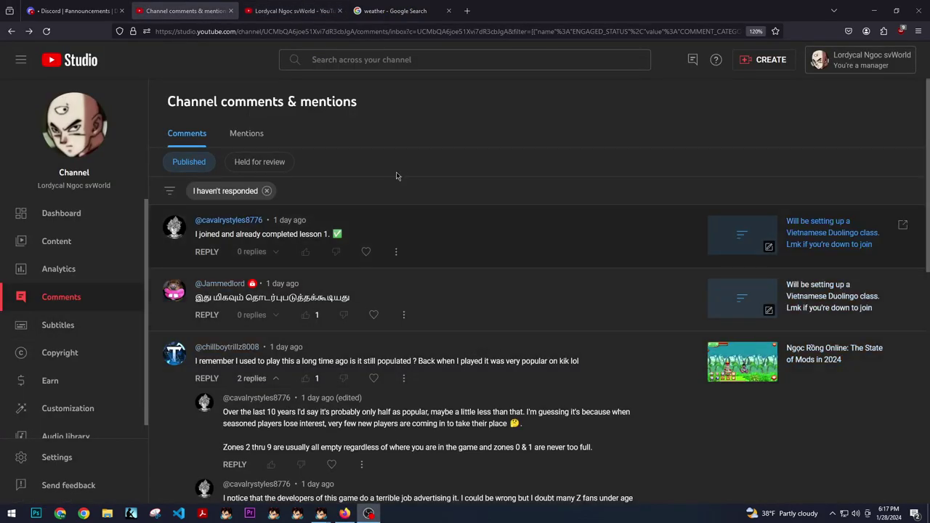
scroll(348, 289, "down", 1)
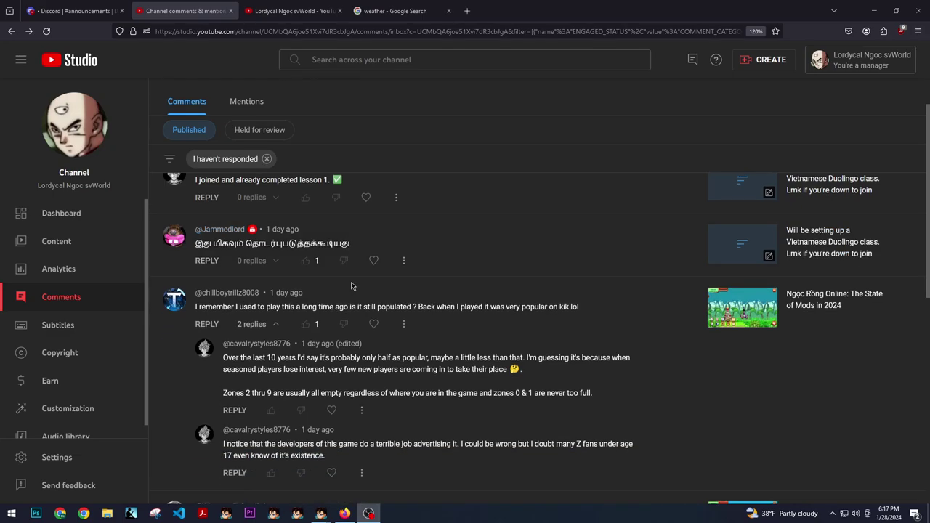
scroll(313, 251, "up", 1)
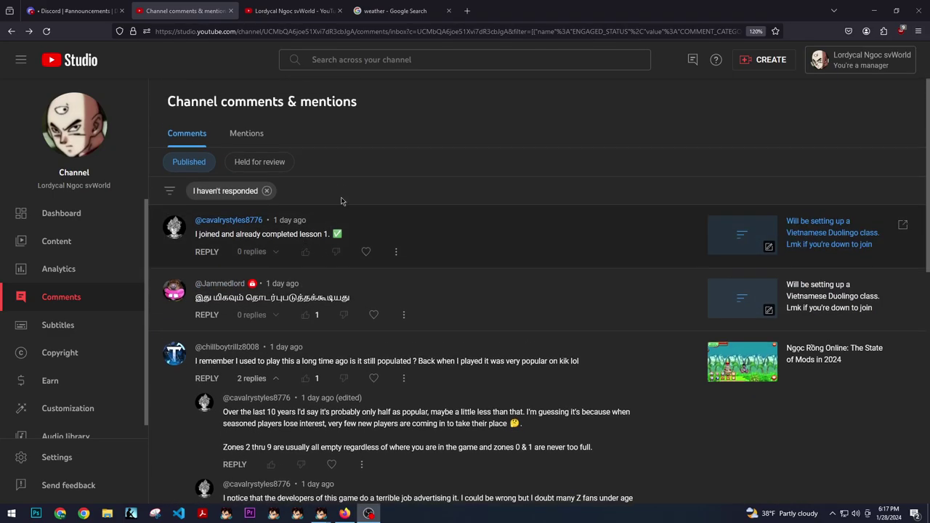
scroll(243, 250, "down", 2)
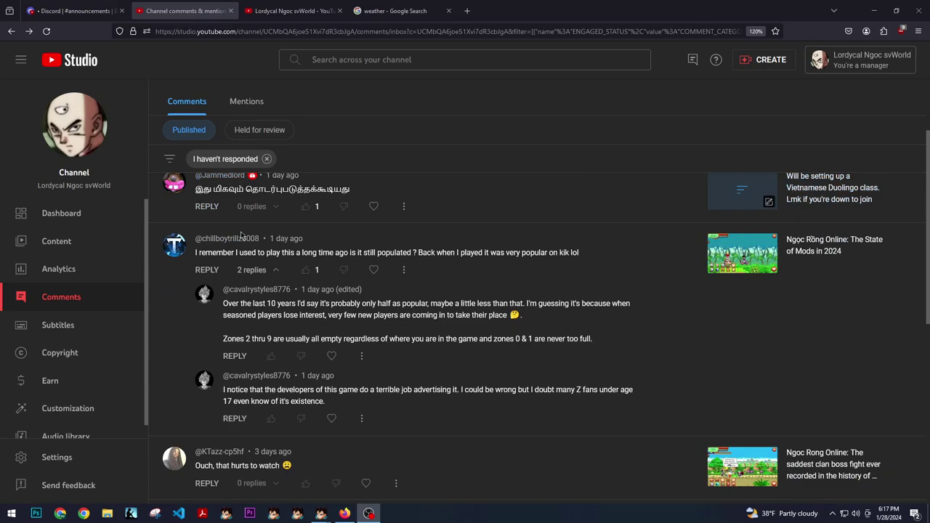
scroll(283, 262, "up", 2)
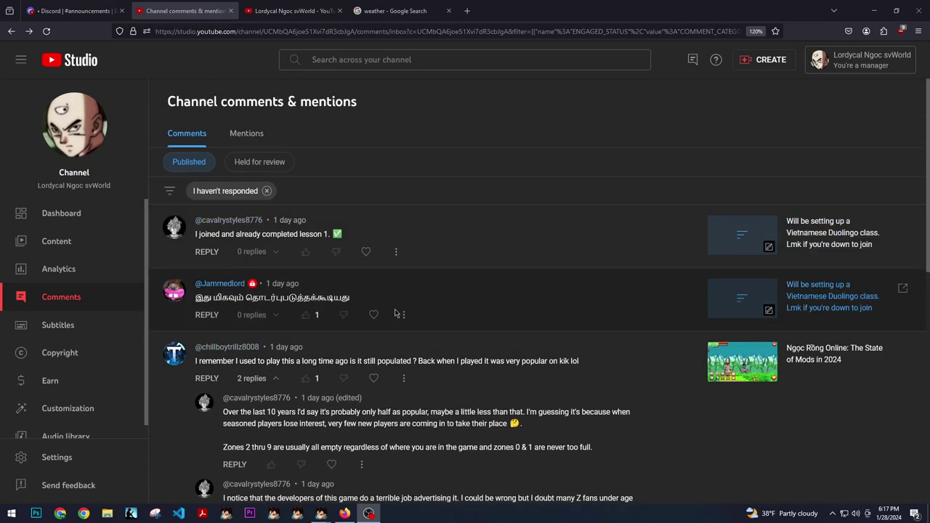
scroll(396, 313, "down", 1)
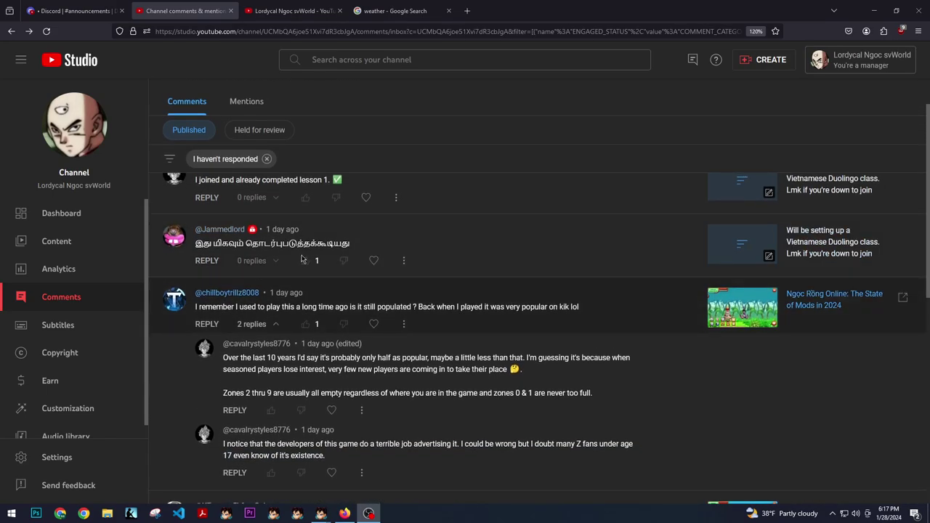
triple_click(295, 243)
right_click(298, 251)
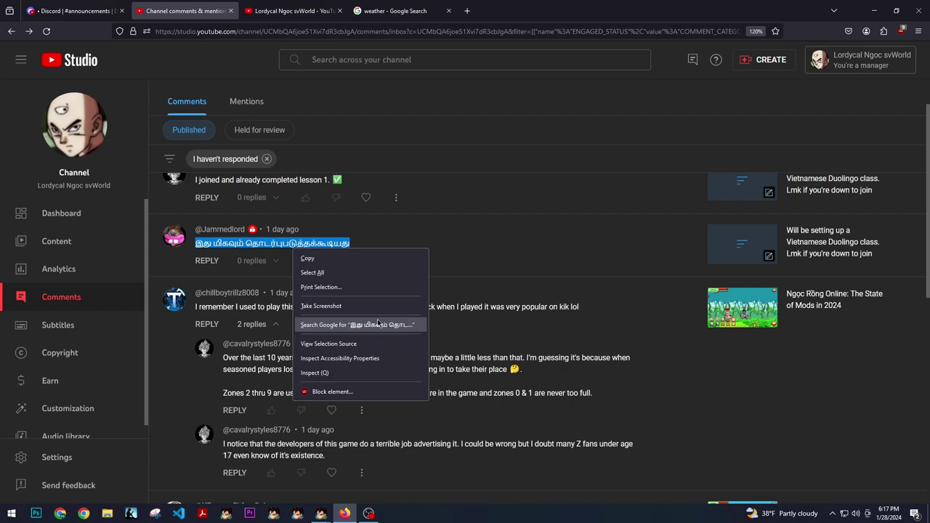
left_click(377, 324)
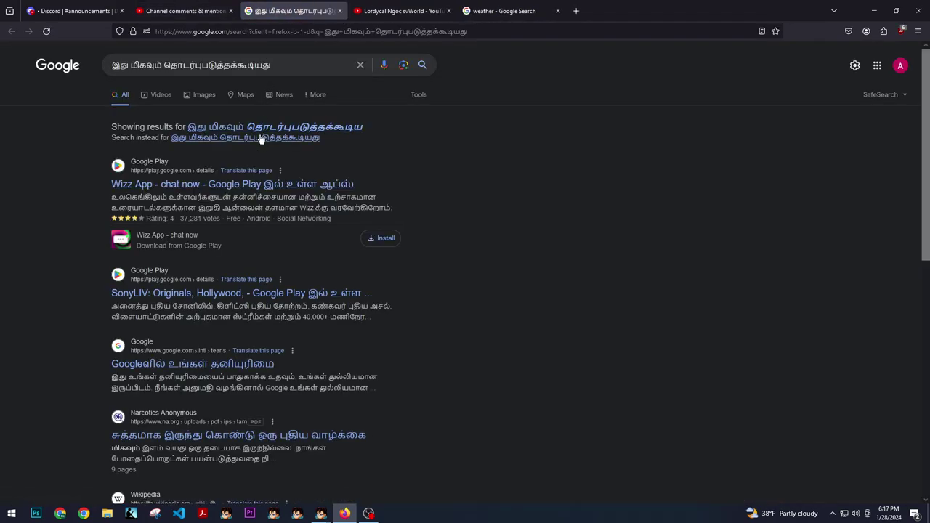
left_click(261, 138)
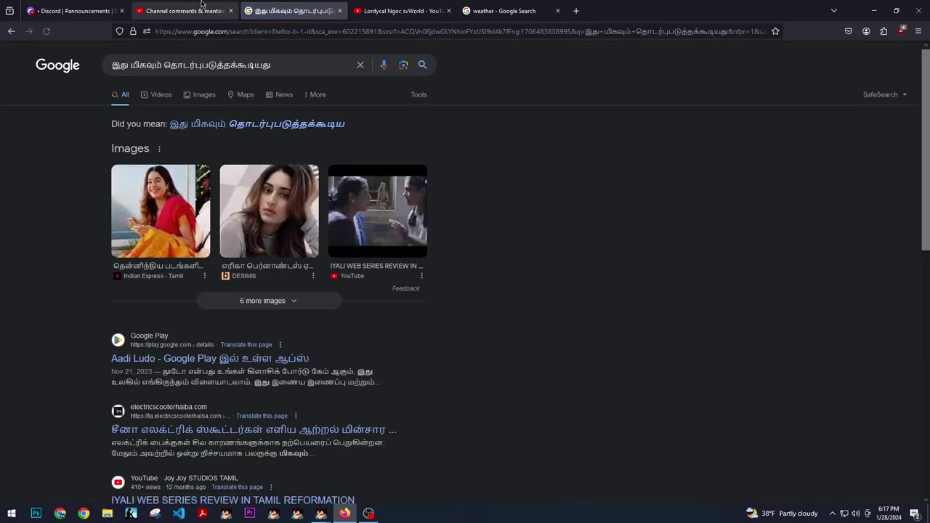
Close the Google tab, deselect the Tamil text, and heart the 'already completed lesson 1' comment
left_click(340, 11)
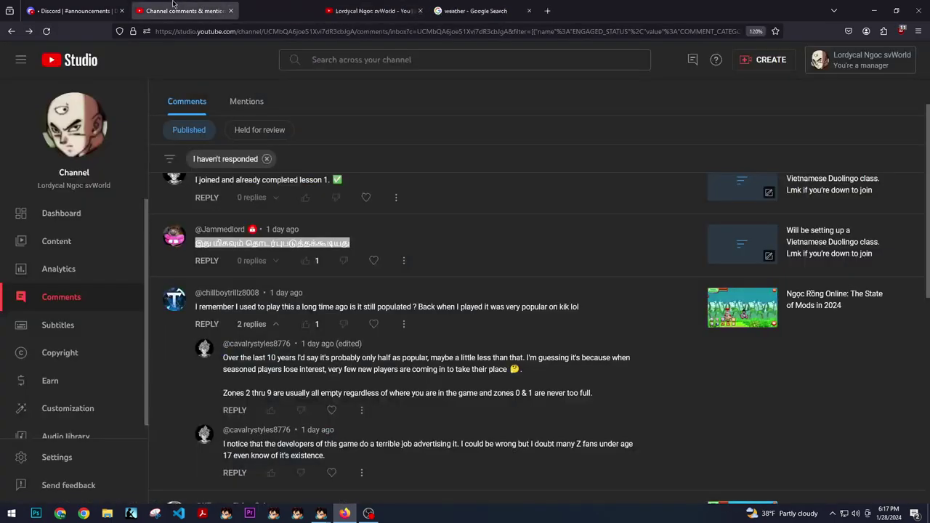
left_click(460, 227)
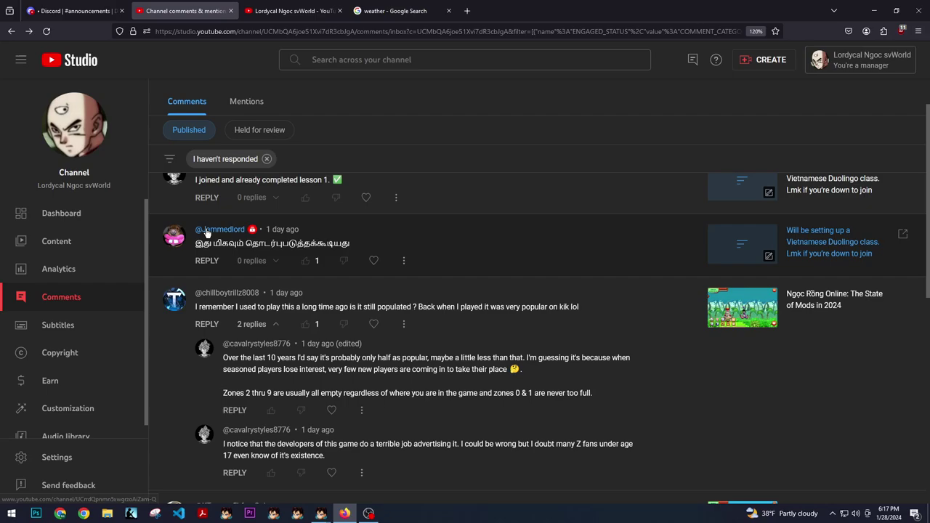
scroll(254, 247, "up", 1)
left_click(366, 252)
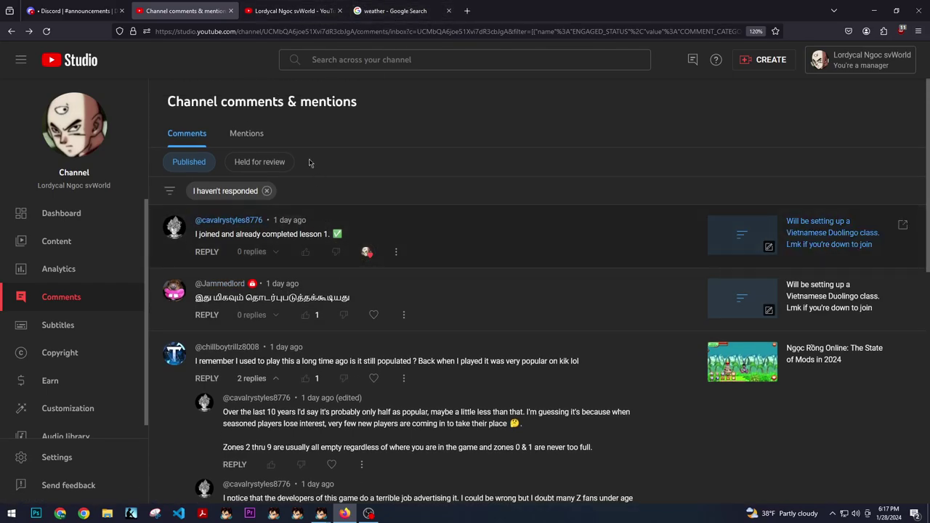
scroll(308, 163, "down", 1)
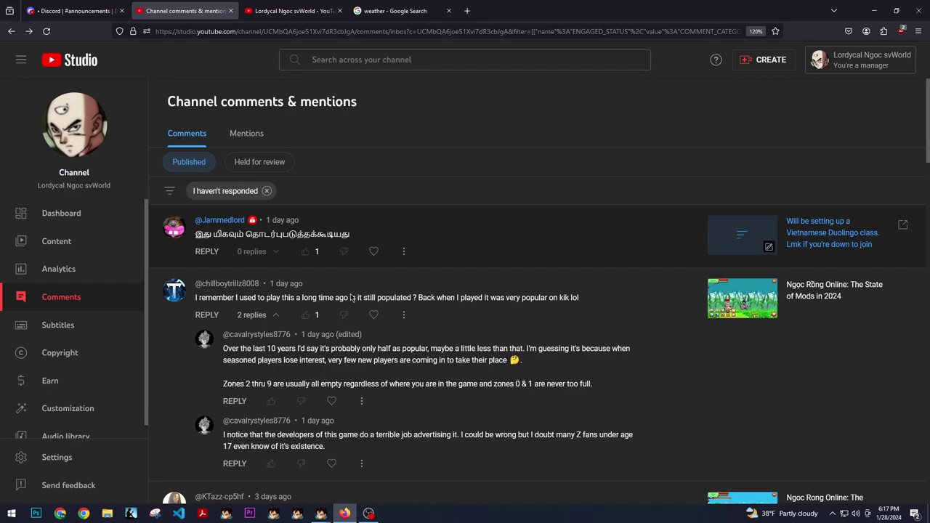
scroll(351, 298, "down", 1)
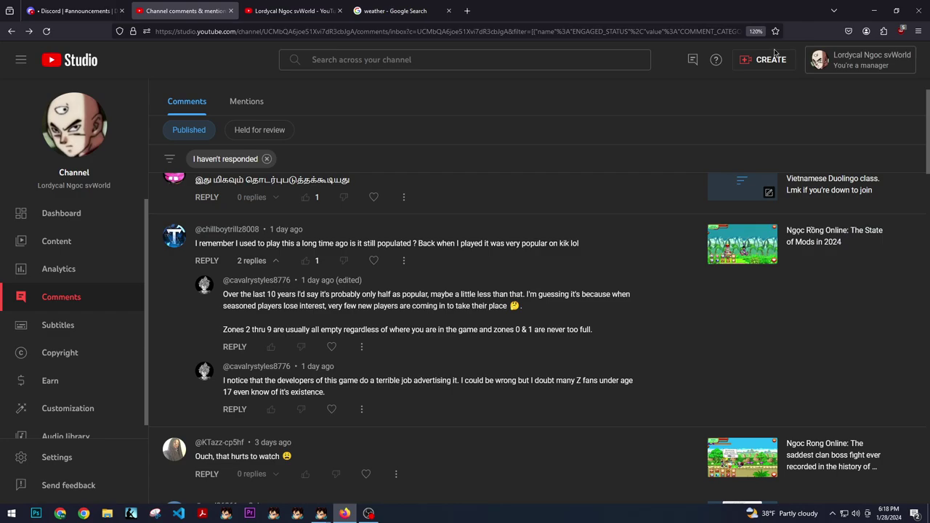
scroll(420, 294, "down", 3)
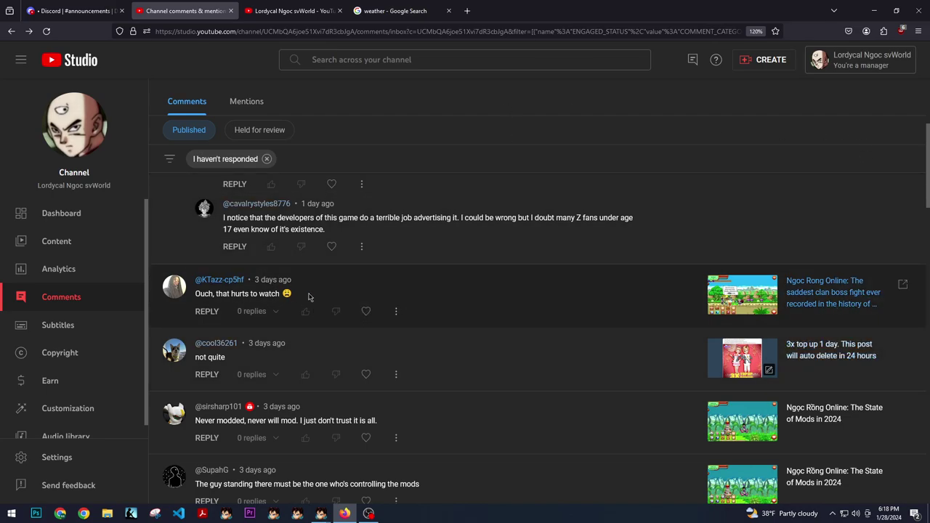
scroll(305, 296, "down", 1)
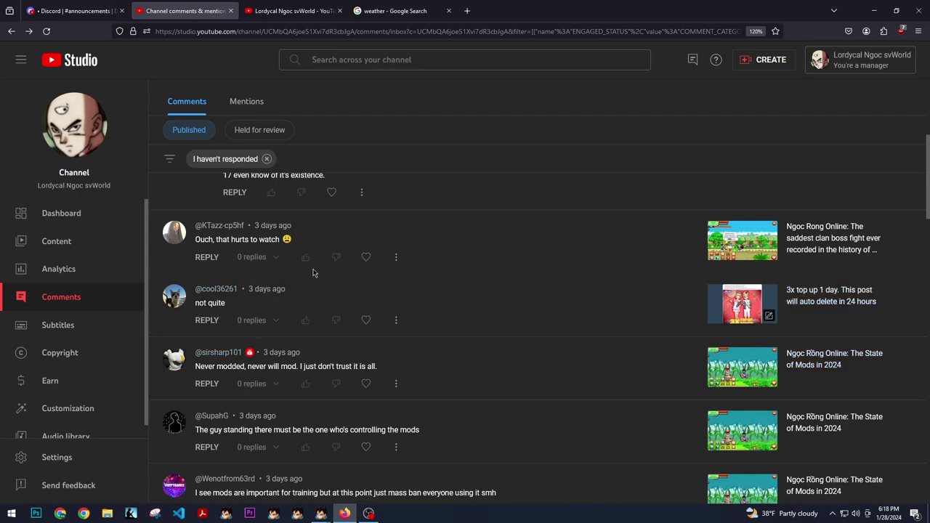
scroll(279, 298, "down", 2)
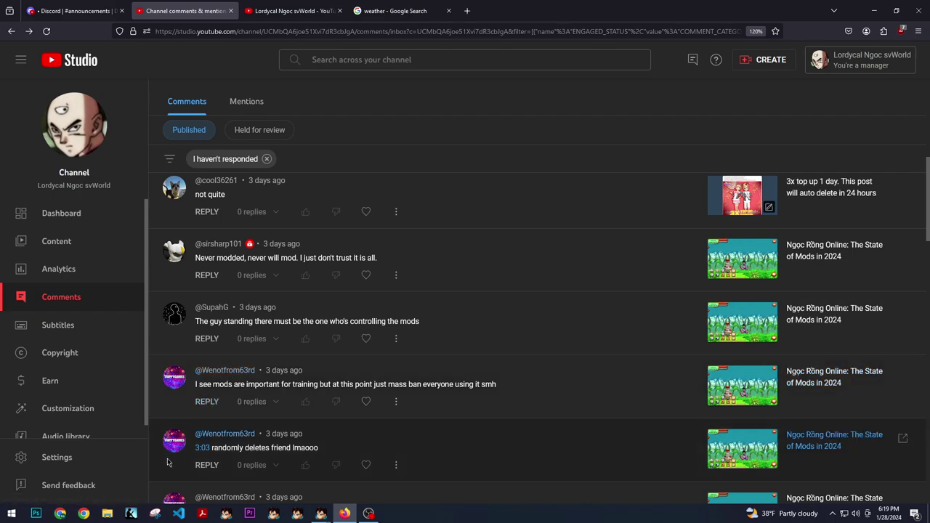
scroll(244, 440, "down", 1)
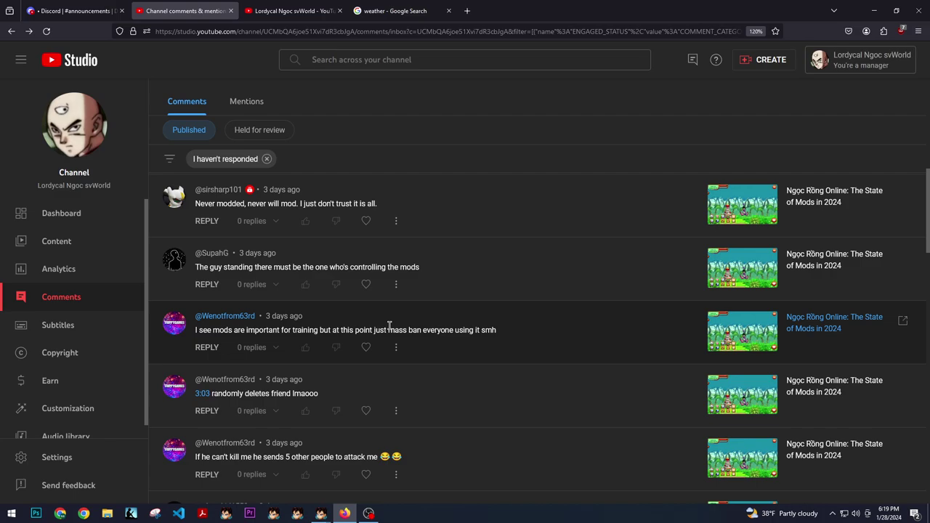
scroll(389, 326, "up", 5)
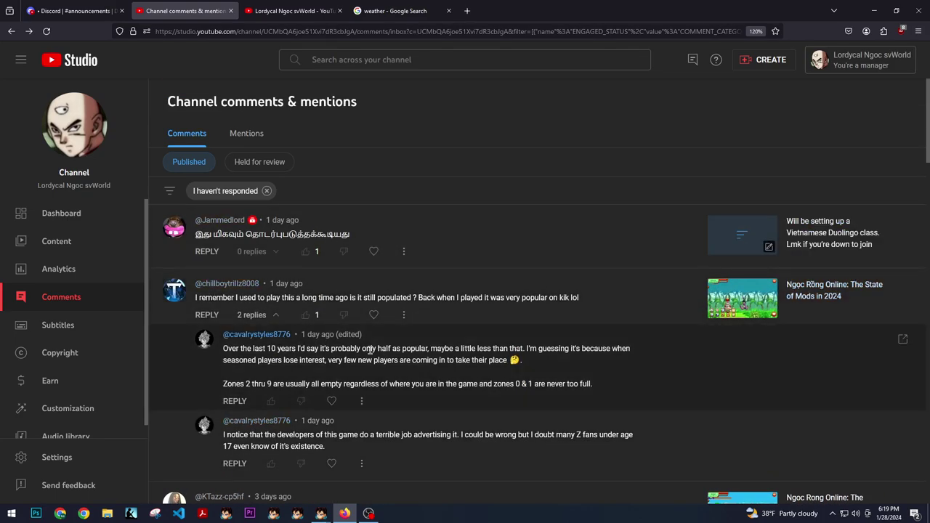
scroll(305, 349, "down", 5)
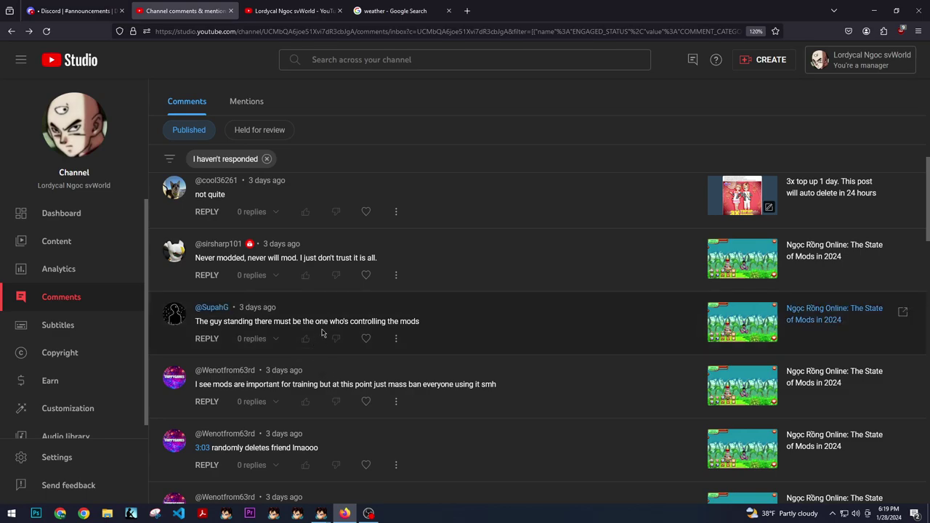
scroll(348, 324, "down", 1)
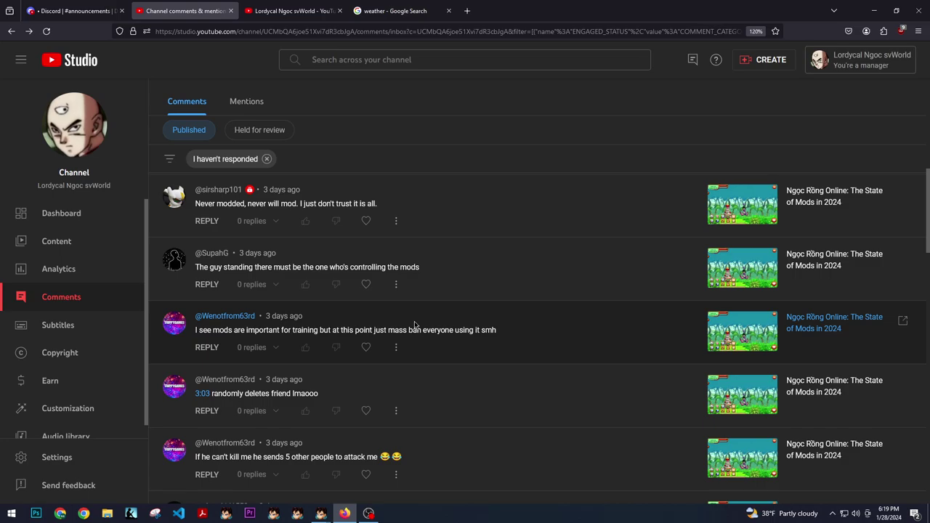
scroll(417, 325, "down", 1)
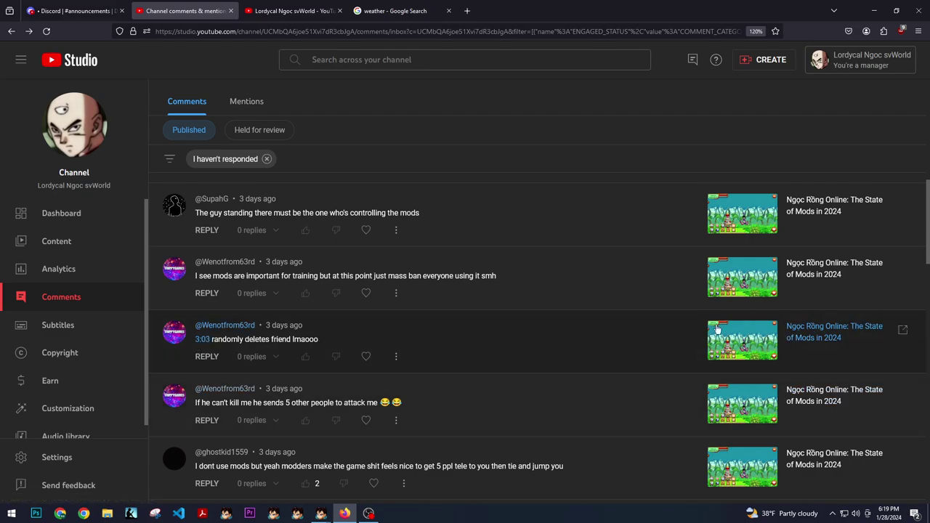
scroll(738, 275, "down", 1)
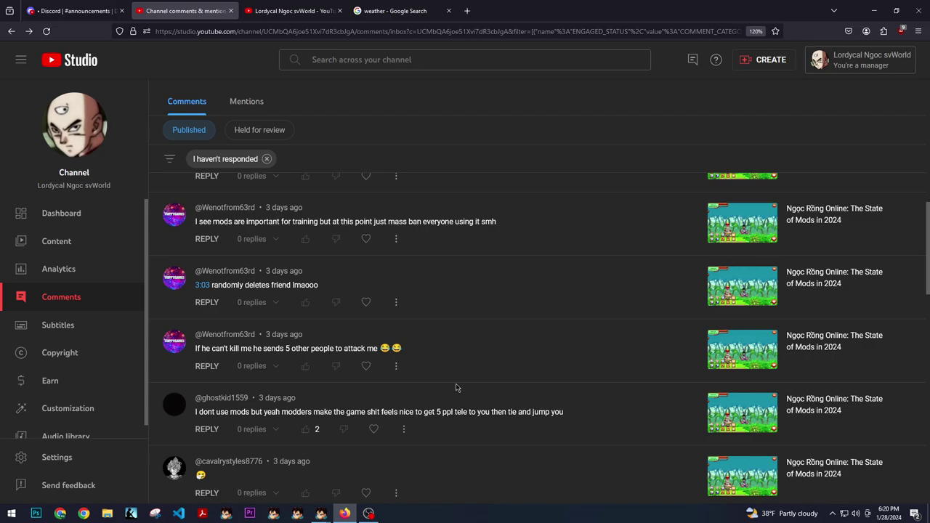
scroll(500, 388, "down", 1)
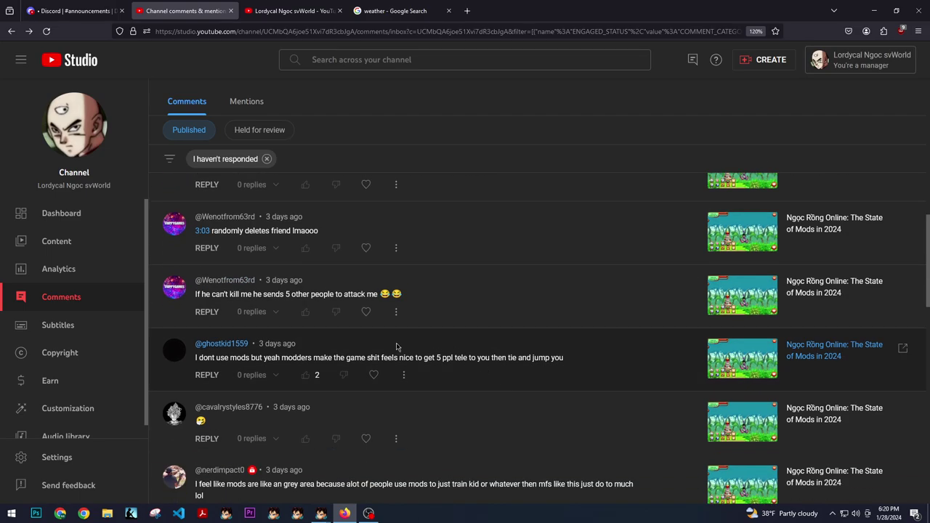
scroll(385, 343, "down", 2)
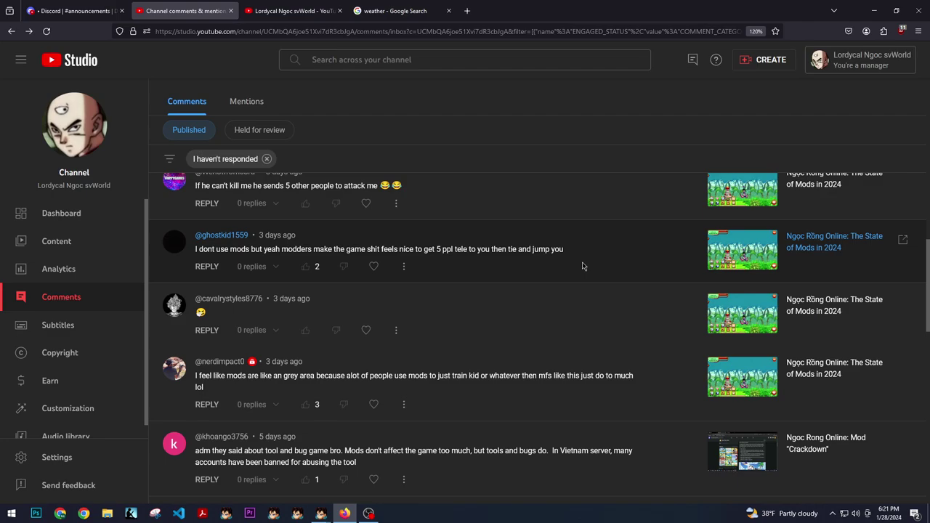
Read through the tools-and-bugs comment, highlighting and clearing parts of its text
scroll(415, 376, "down", 2)
scroll(416, 375, "down", 4)
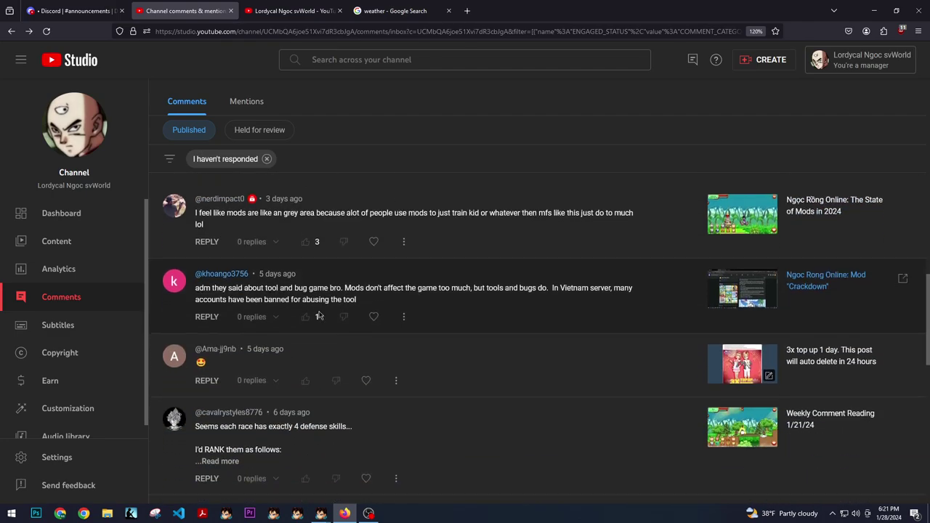
double_click(270, 289)
triple_click(270, 289)
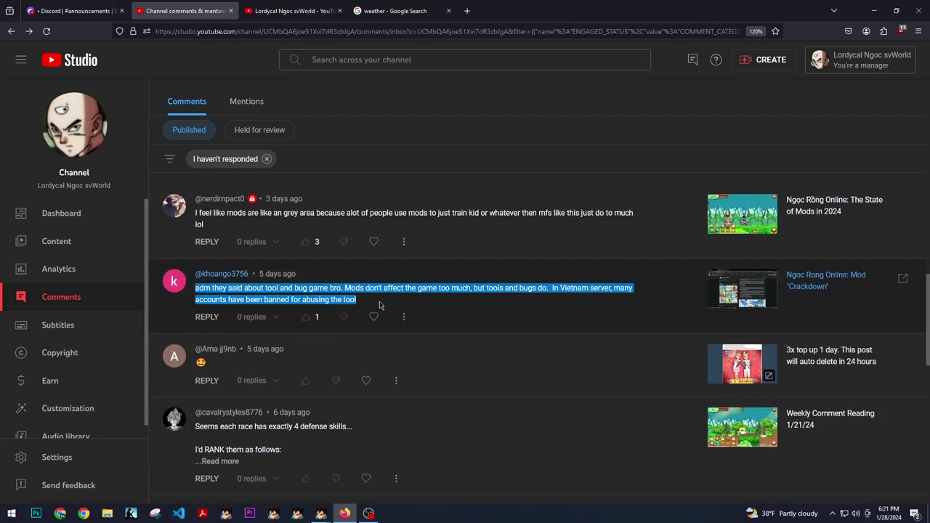
mouse_move(381, 306)
left_mouse_down()
mouse_move(401, 301)
mouse_move(303, 299)
mouse_move(346, 288)
left_mouse_up()
left_click(474, 315)
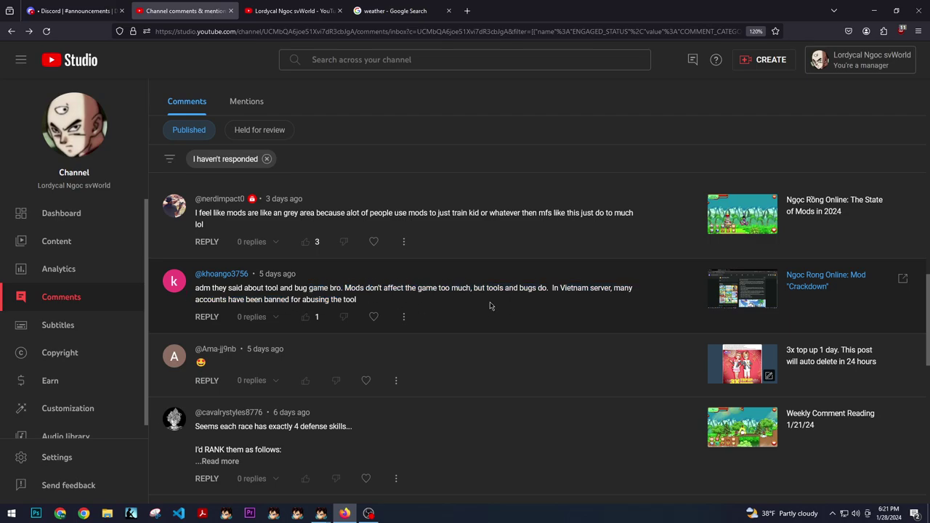
double_click(252, 291)
left_click(446, 306)
triple_click(370, 298)
key("ctrl+a")
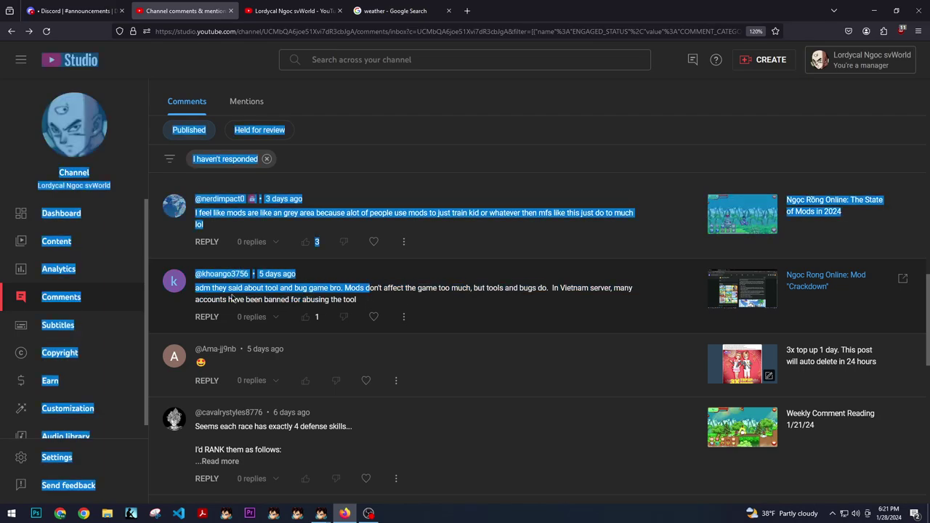
left_click(374, 314)
key("ctrl+a")
left_click(369, 301)
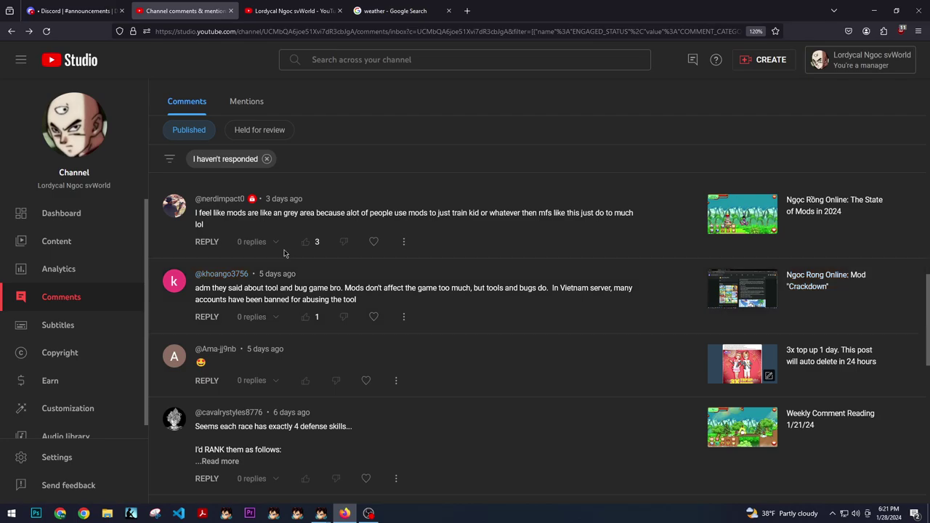
Heart the comment saying tools and bugs, not mods, are what hurt the game
triple_click(354, 288)
left_click(345, 285)
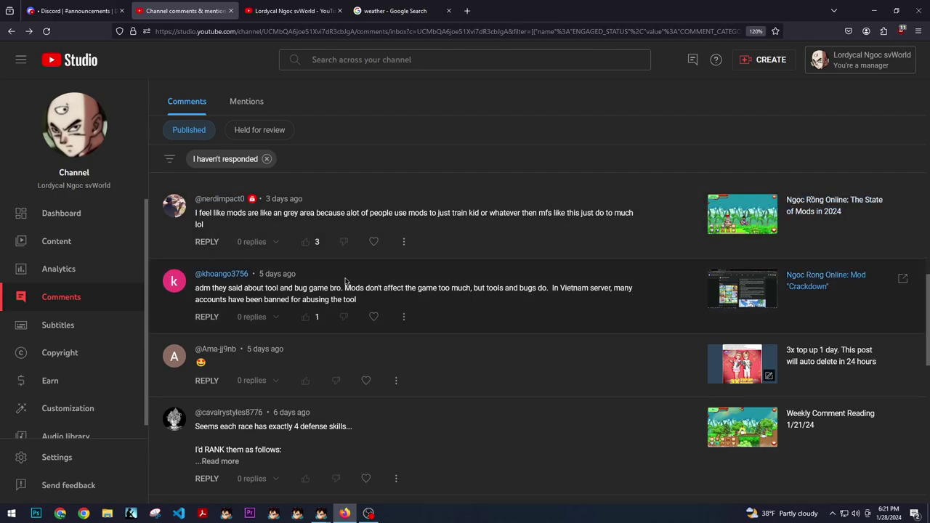
left_click_drag(346, 285, 517, 295)
left_click(550, 307)
left_click(374, 317)
key("ctrl+a")
triple_click(212, 288)
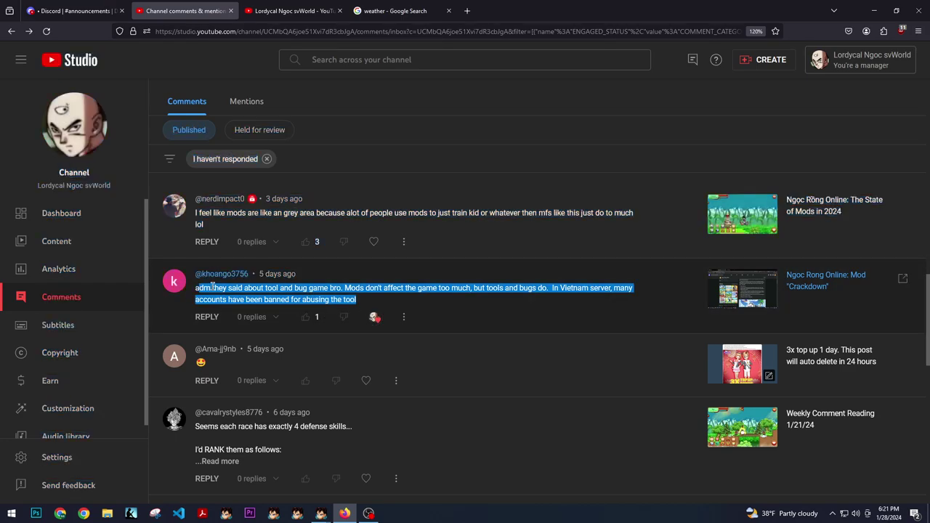
left_click(332, 301)
triple_click(211, 289)
left_click(431, 332)
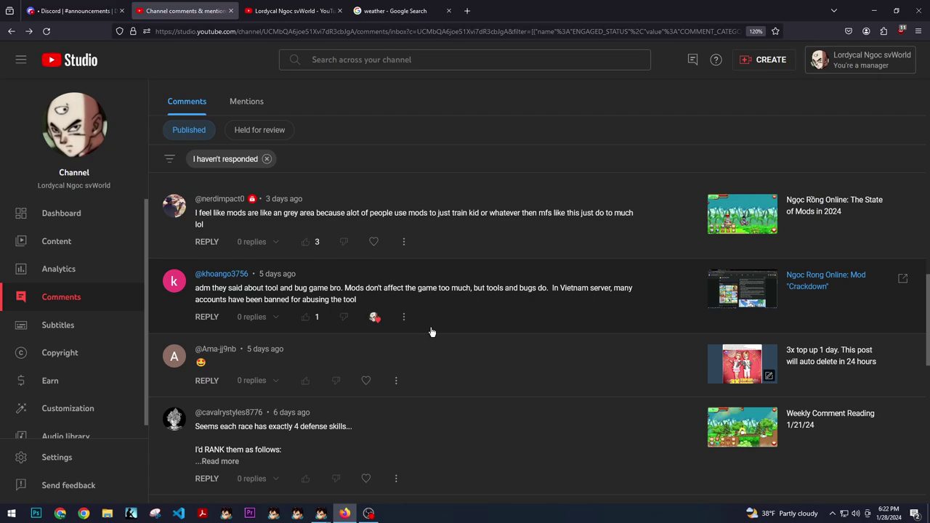
scroll(457, 380, "down", 2)
Post the reply 'Cam on.' under the comment about tools and bugs getting accounts banned
scroll(309, 372, "up", 1)
left_click(209, 263)
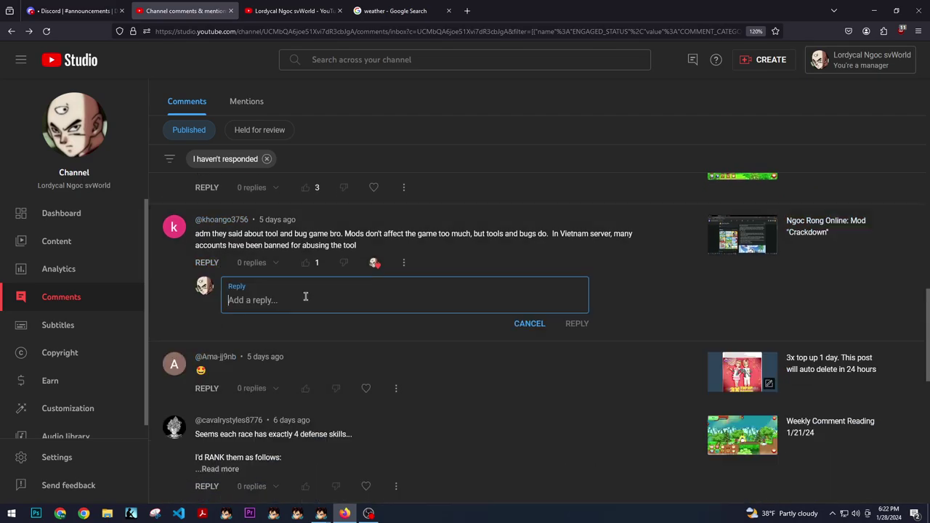
type("Cam o")
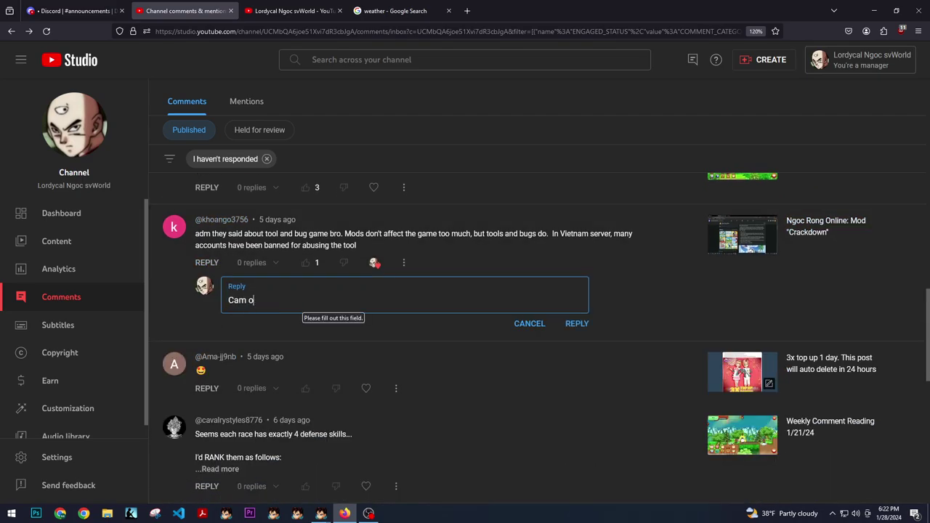
type("n.")
left_click(575, 323)
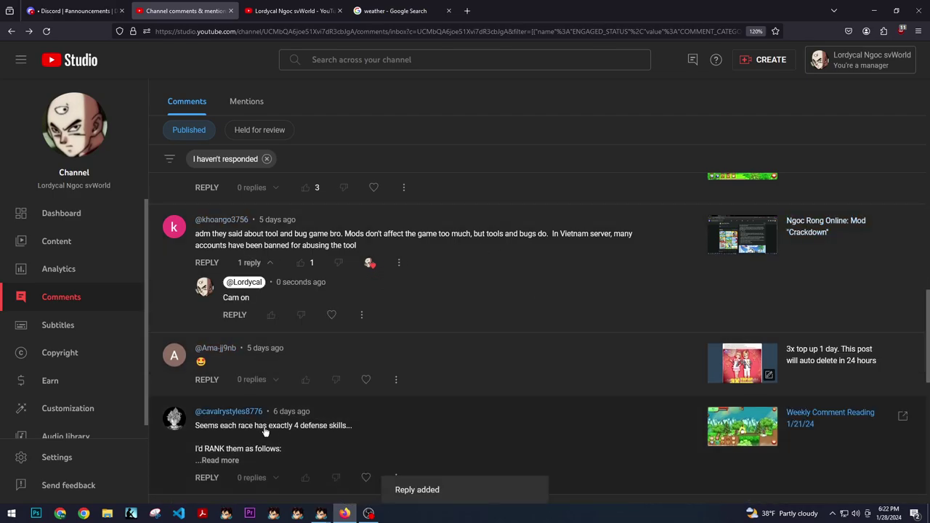
Heart the single-emoji comment and expand the full race defense ranking comment
left_click(366, 325)
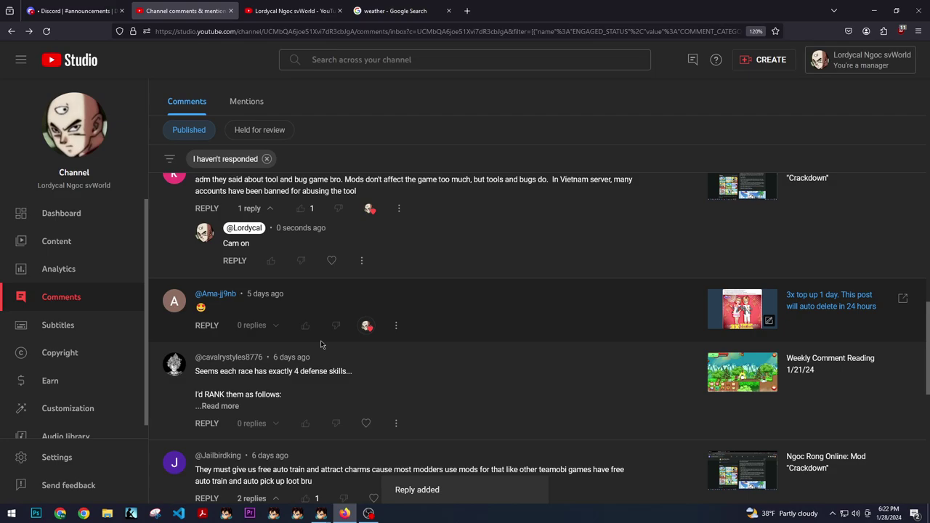
left_click(234, 409)
scroll(371, 380, "down", 3)
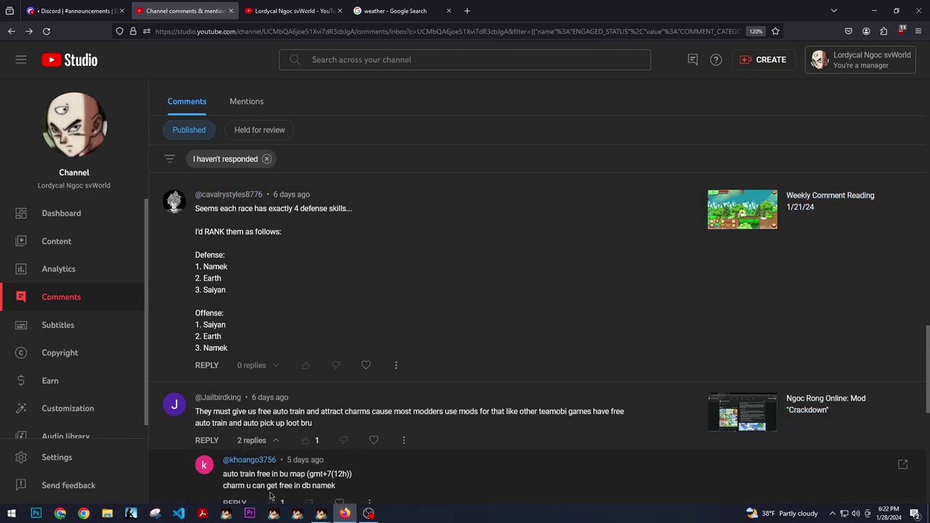
scroll(297, 336, "down", 3)
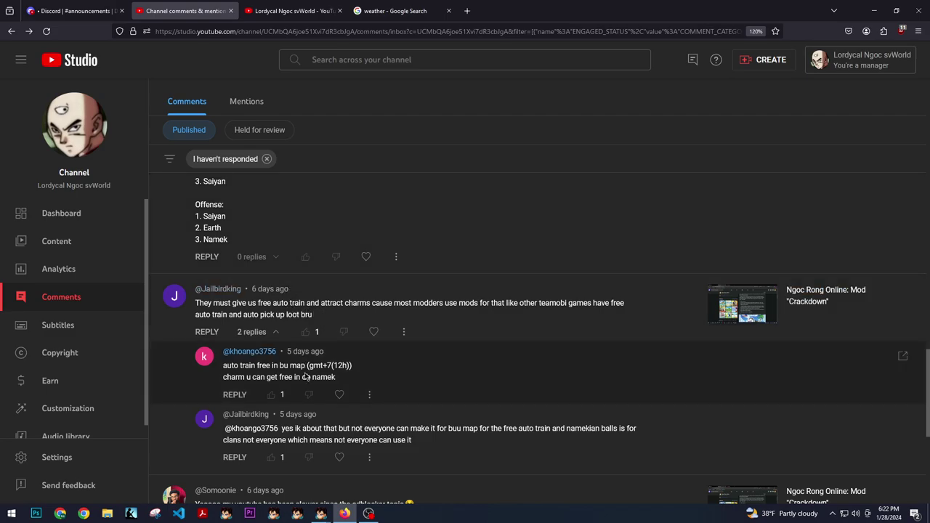
scroll(445, 326, "down", 1)
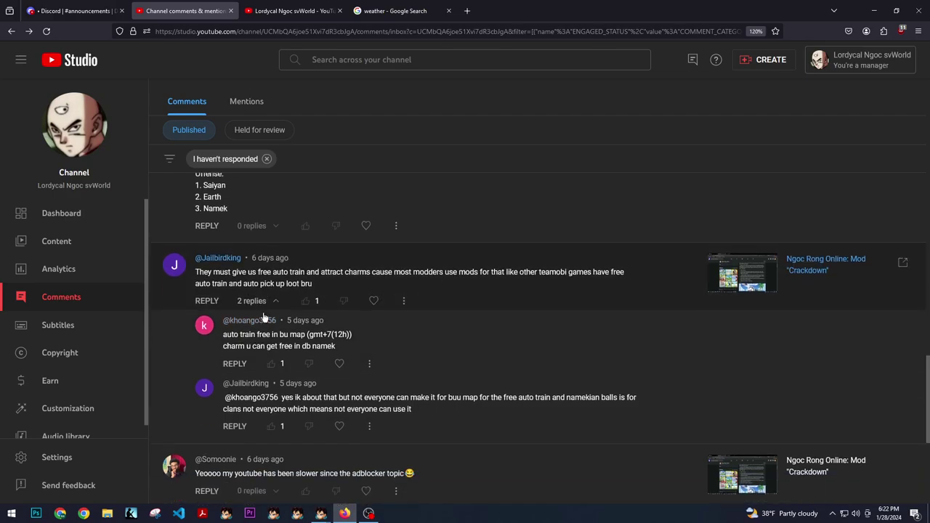
mouse_move(315, 260)
left_mouse_down()
mouse_move(196, 260)
mouse_move(198, 247)
left_mouse_up()
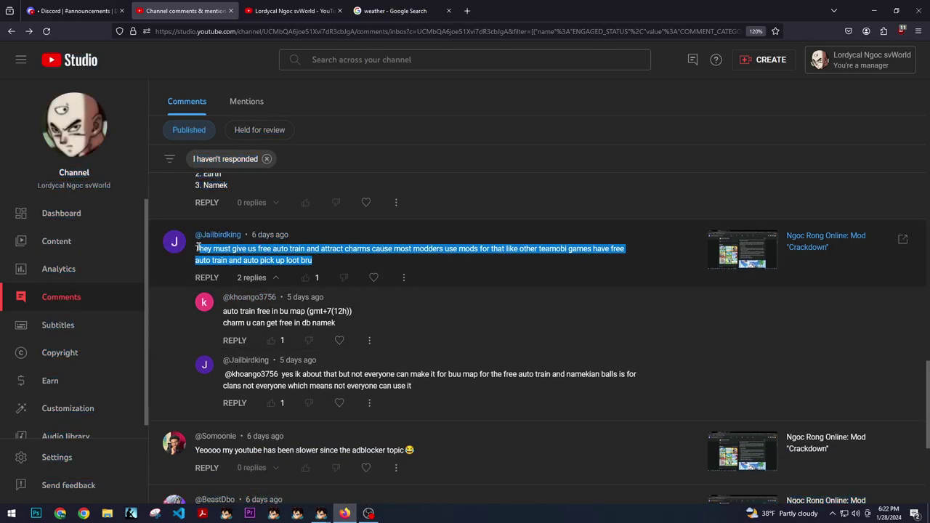
left_click(402, 248)
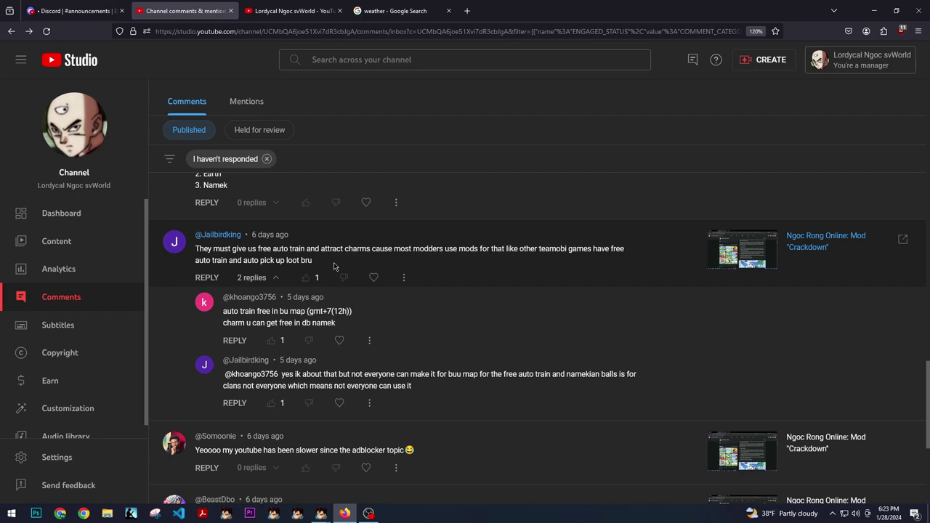
key("ctrl+a")
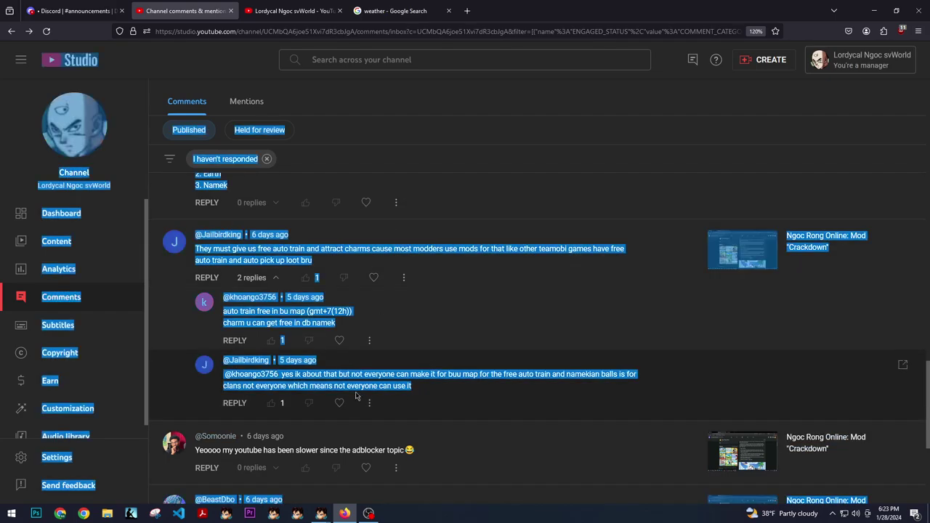
left_click(232, 393)
scroll(323, 356, "down", 3)
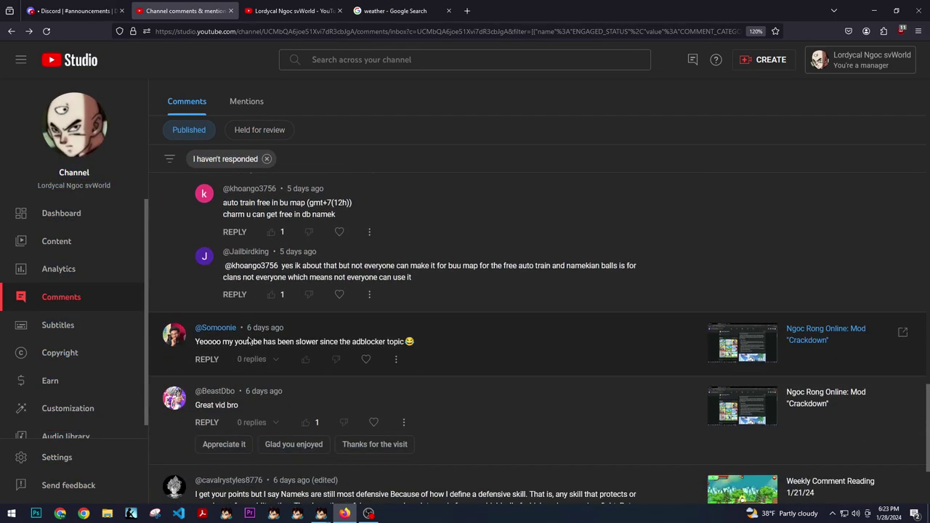
Heart the adblocker-slowdown complaint and the 'Great vid bro' comment
left_click(366, 359)
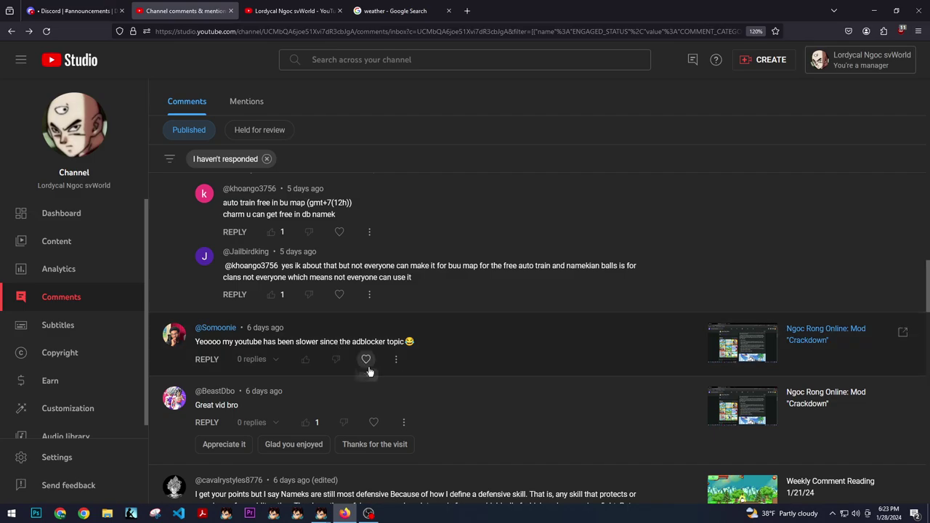
scroll(538, 350, "down", 1)
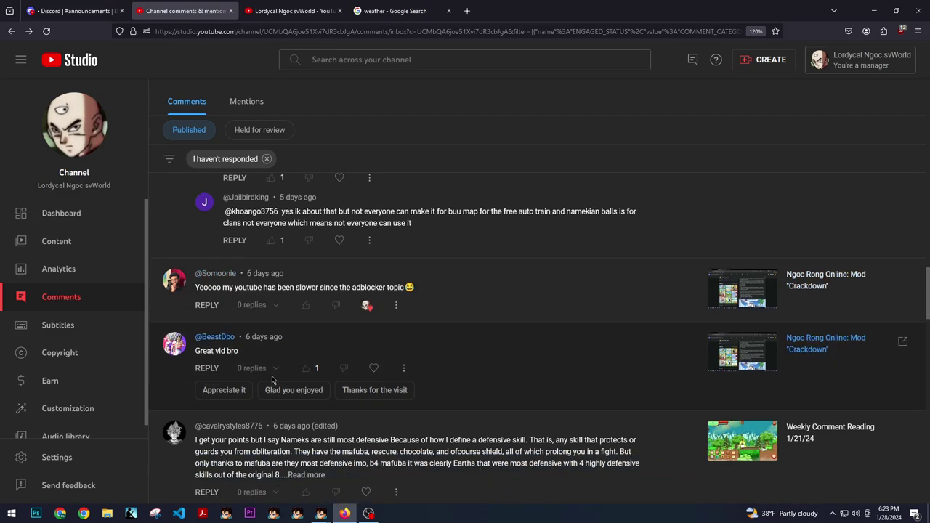
left_click(373, 368)
scroll(284, 375, "down", 1)
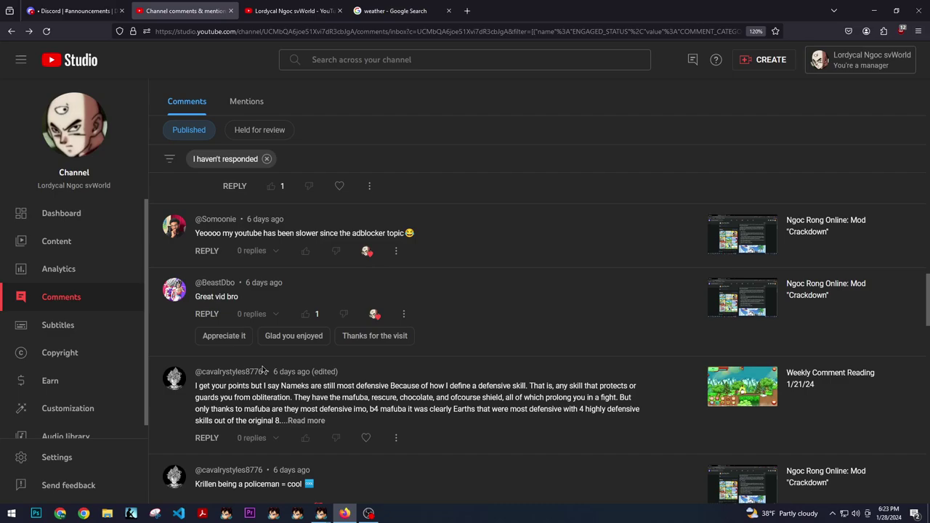
scroll(263, 371, "down", 3)
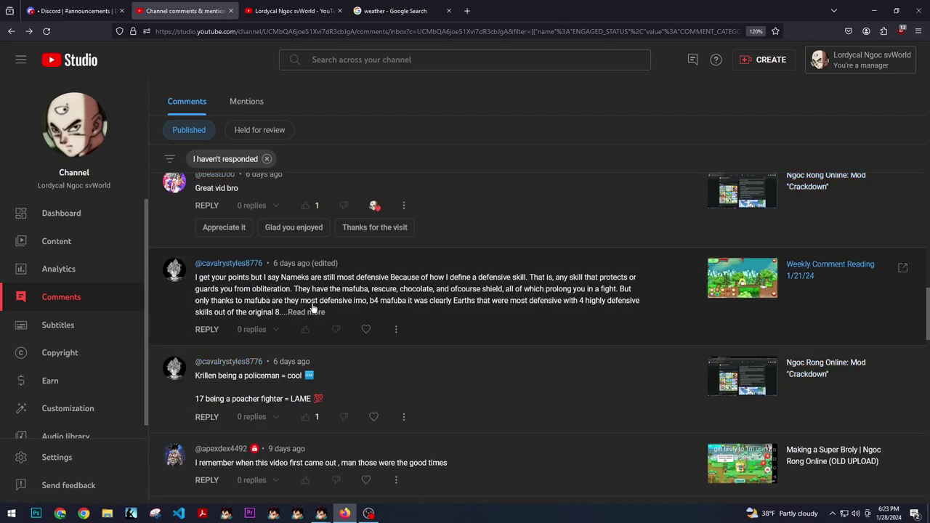
Expand the long edited Namek defense comment, then scroll on to older videos' comments
left_click(306, 312)
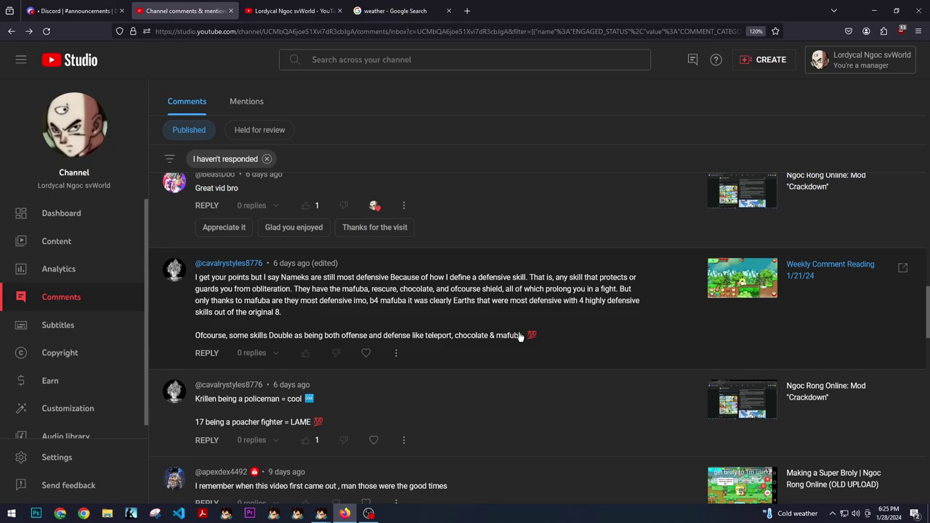
scroll(405, 319, "down", 1)
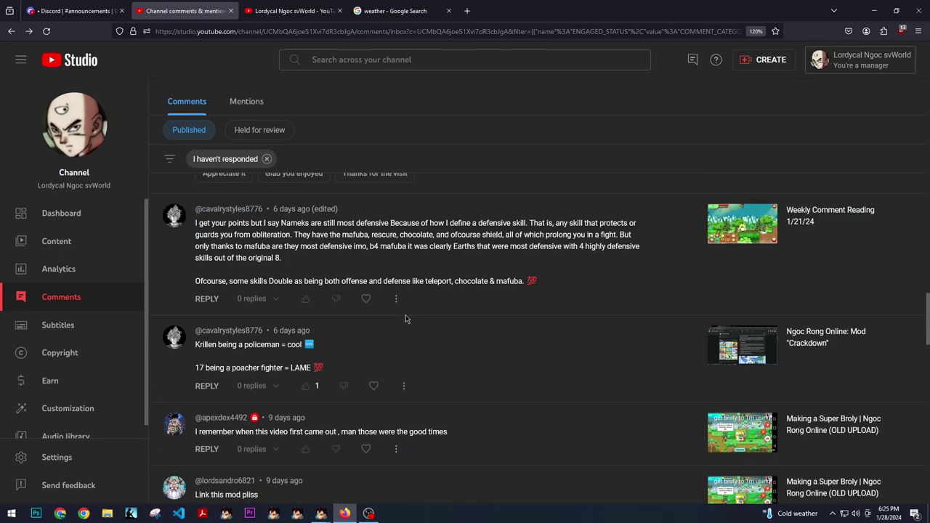
scroll(396, 305, "down", 3)
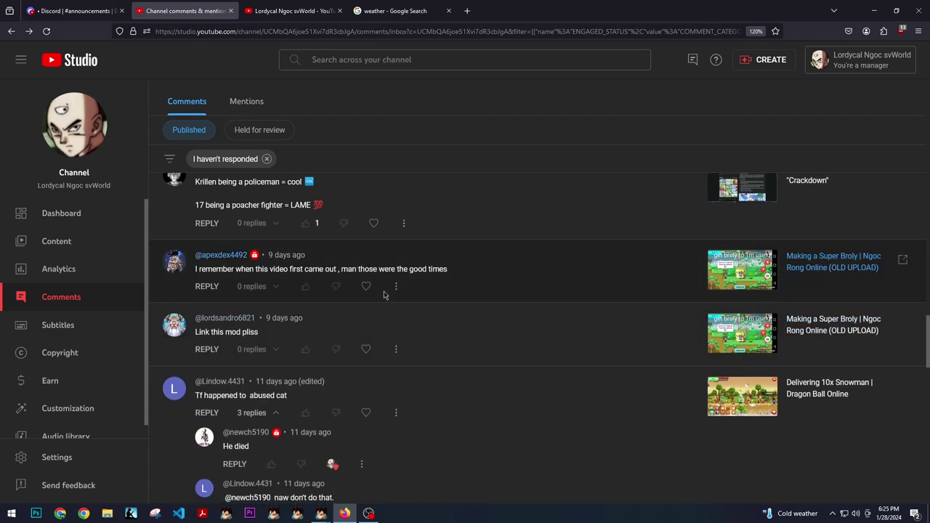
Heart the Krillen-policeman comment and reply 'old mode bro' to the 'Link this mod pliss' request
left_click(374, 224)
left_click(197, 350)
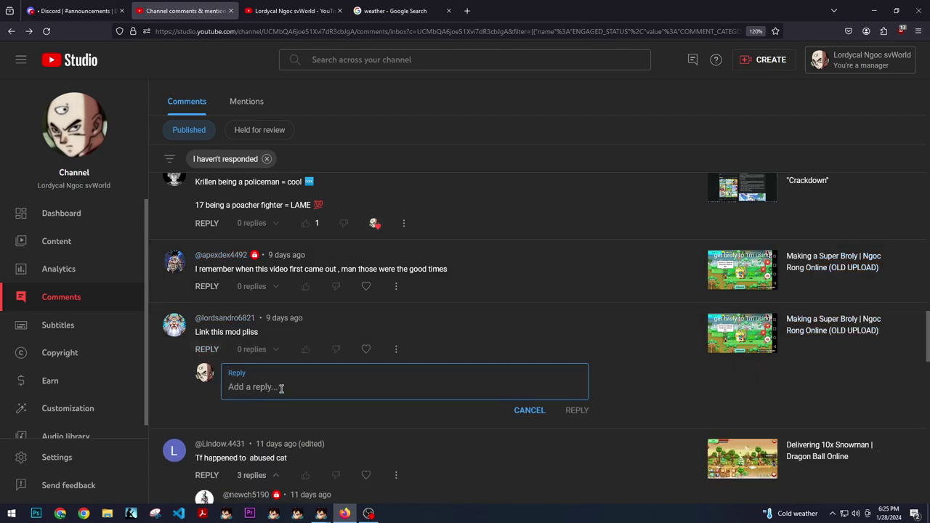
type("old mod")
type("e bro")
left_click(578, 411)
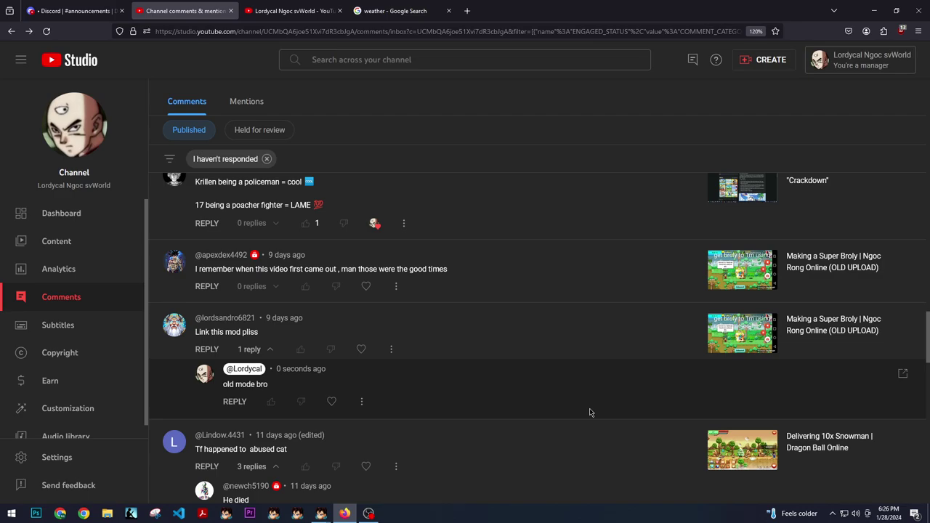
Heart the 'He died', 'naw don't do that', 'Too much abuse' replies and 'Funny vid,keep it up'
scroll(436, 364, "down", 2)
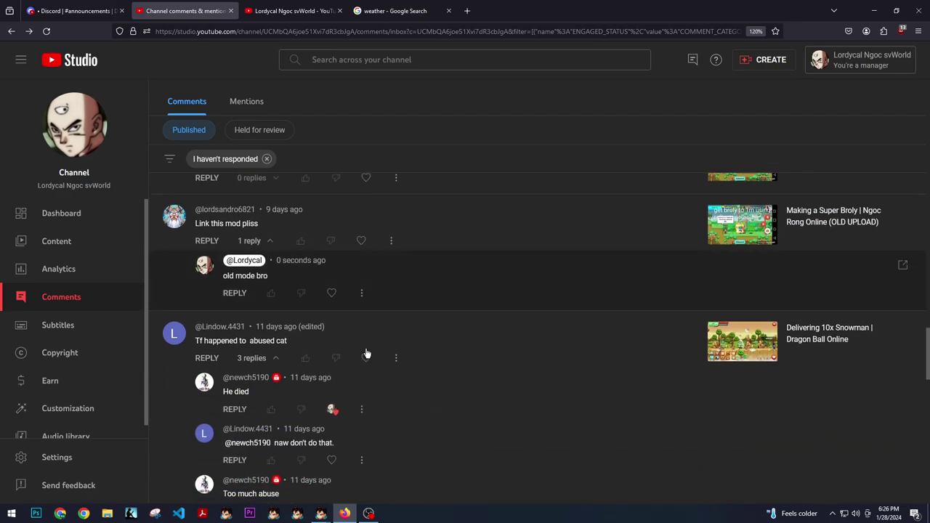
left_click(332, 355)
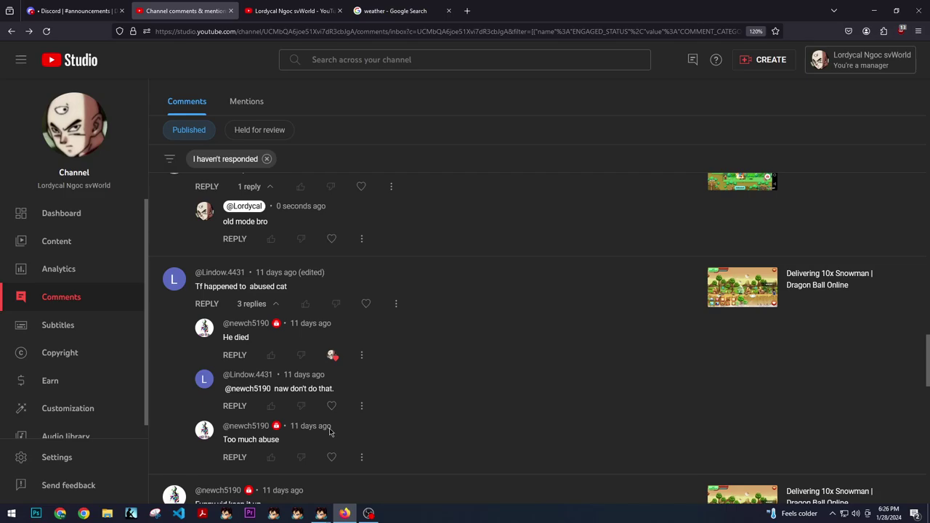
left_click(332, 405)
left_click(331, 456)
scroll(392, 407, "down", 2)
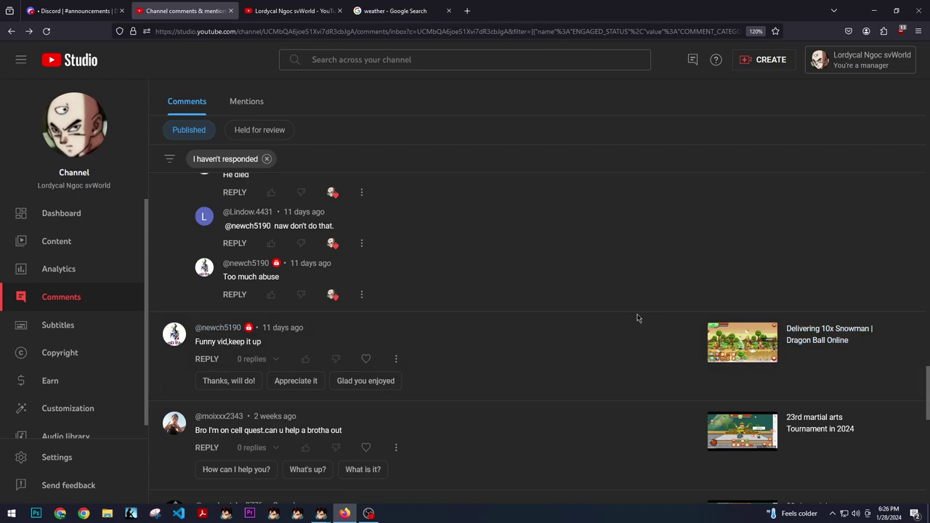
left_click(365, 359)
scroll(392, 356, "down", 2)
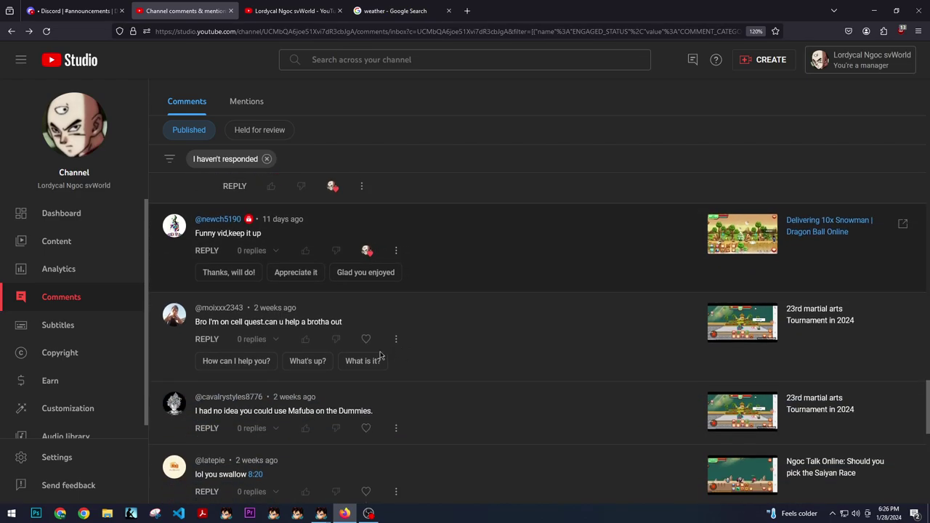
Answer the cell quest comment with the suggested 'What's up?' reply
left_click(206, 339)
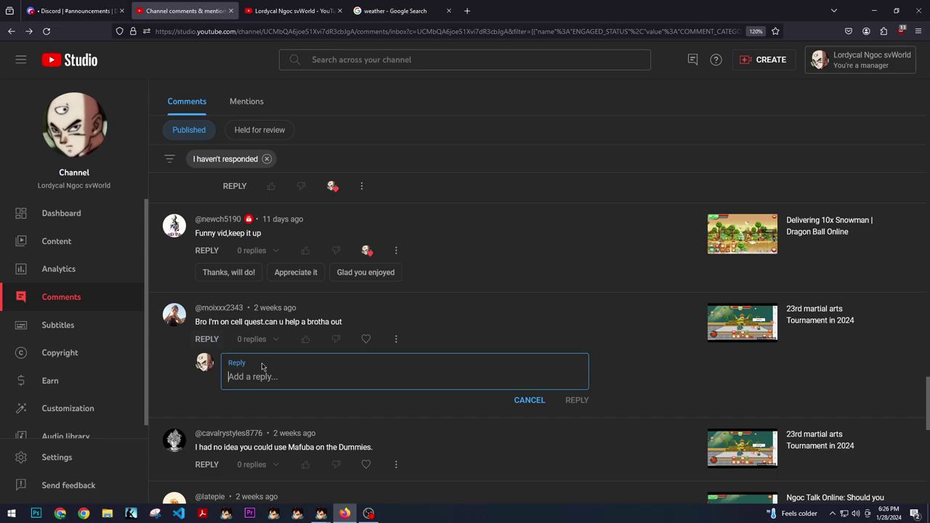
left_click(538, 400)
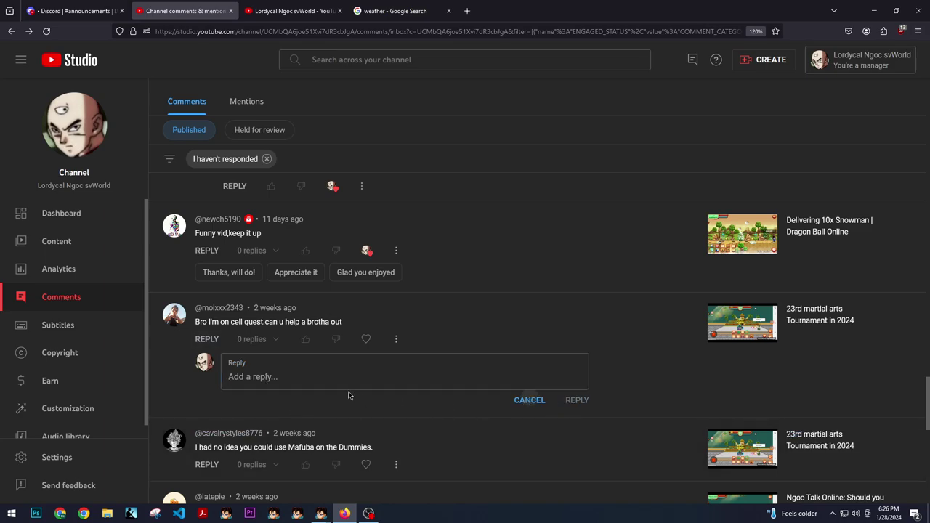
left_click(309, 360)
type("What's up?")
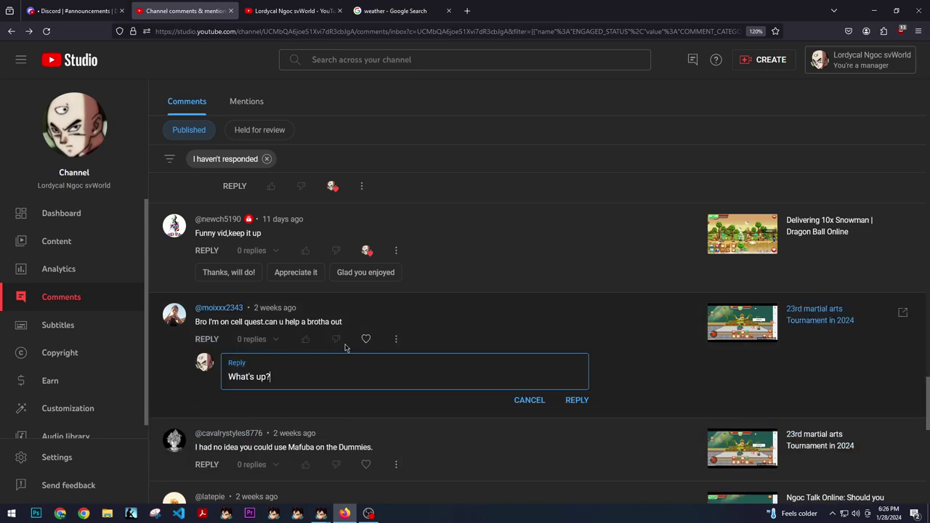
left_click(577, 400)
Heart the Mafuba comment, reply 'you could use it on plain air haha', and heart 'lol you swallow 8:20'
scroll(364, 342, "down", 2)
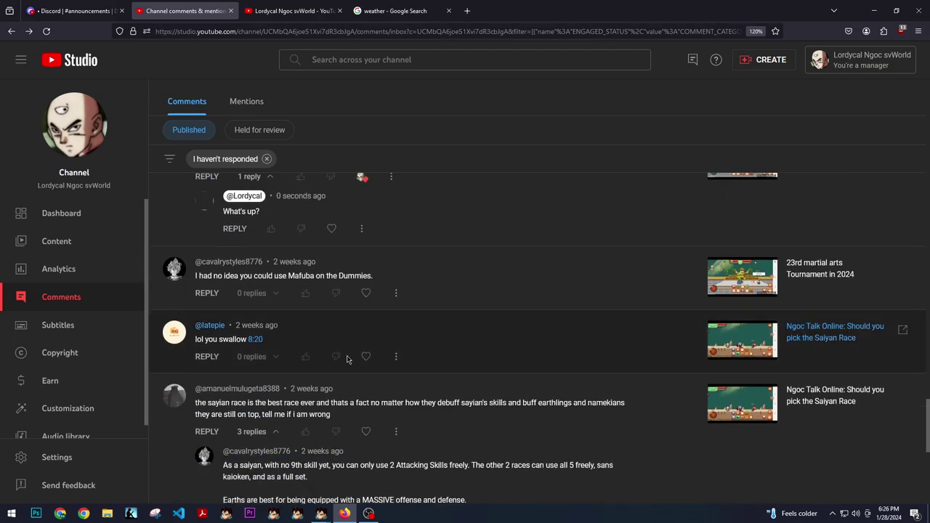
left_click(365, 292)
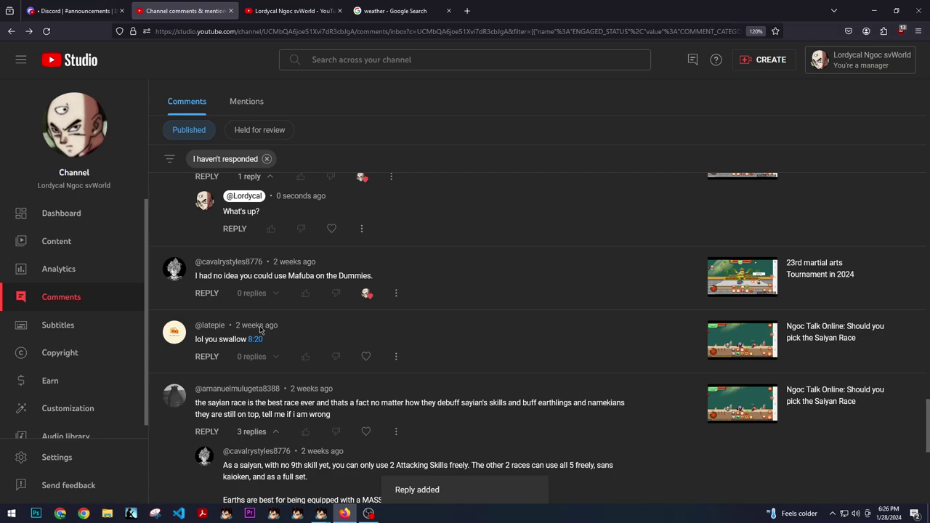
left_click(209, 294)
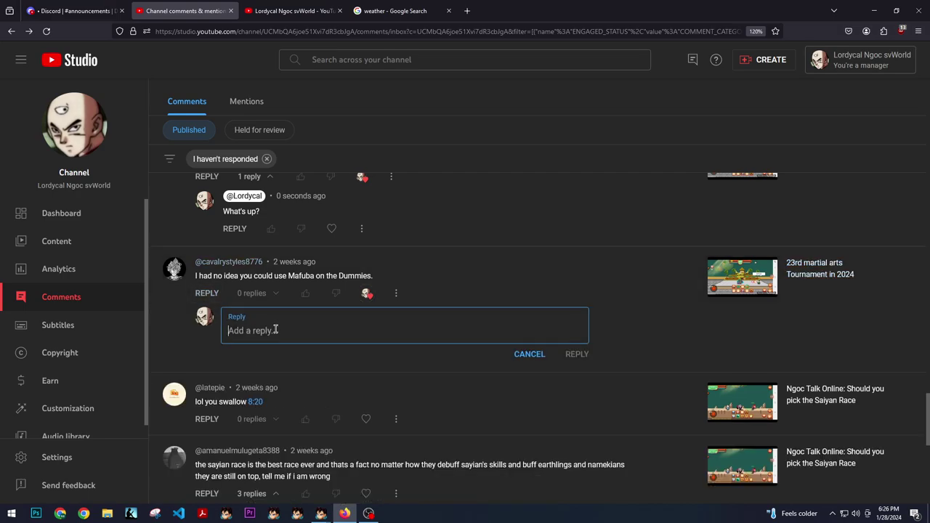
type("a")
key("BackSpace")
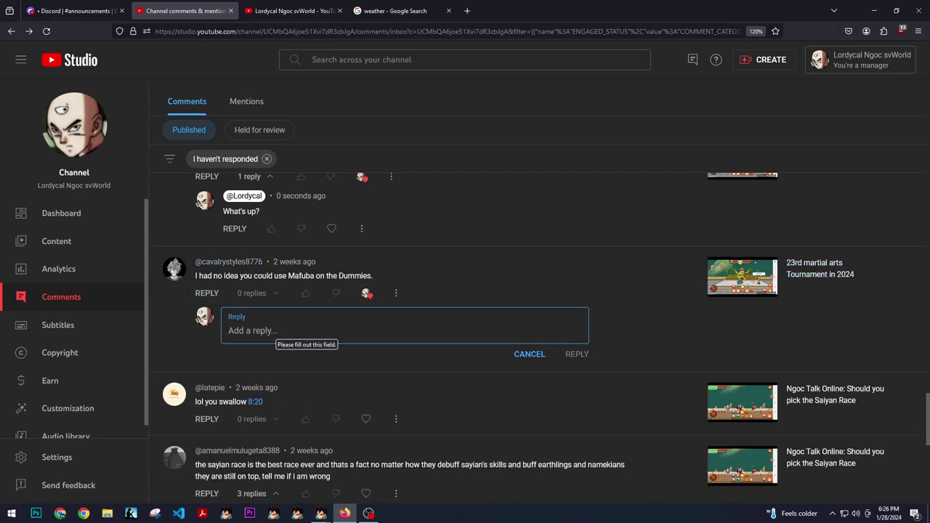
type("ac")
type("you ")
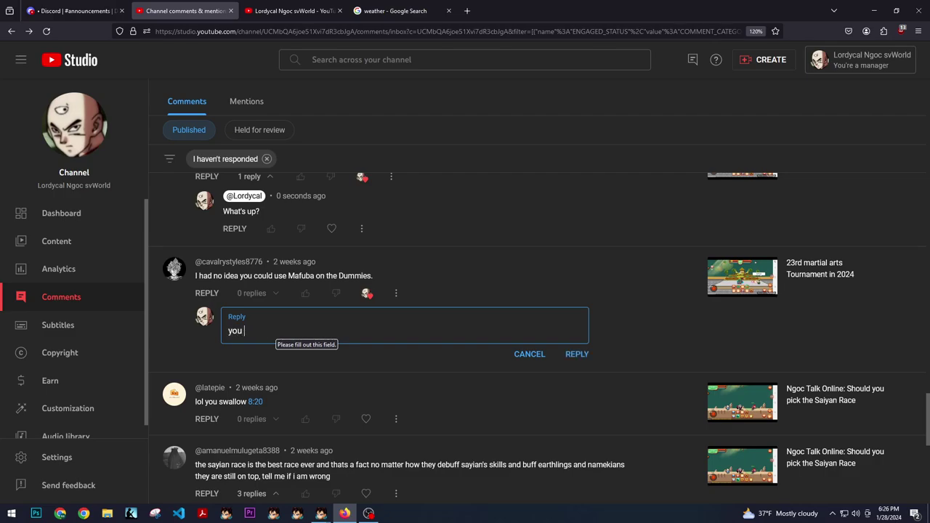
type("could use it on plain h")
key("BackSpace")
type("air haha")
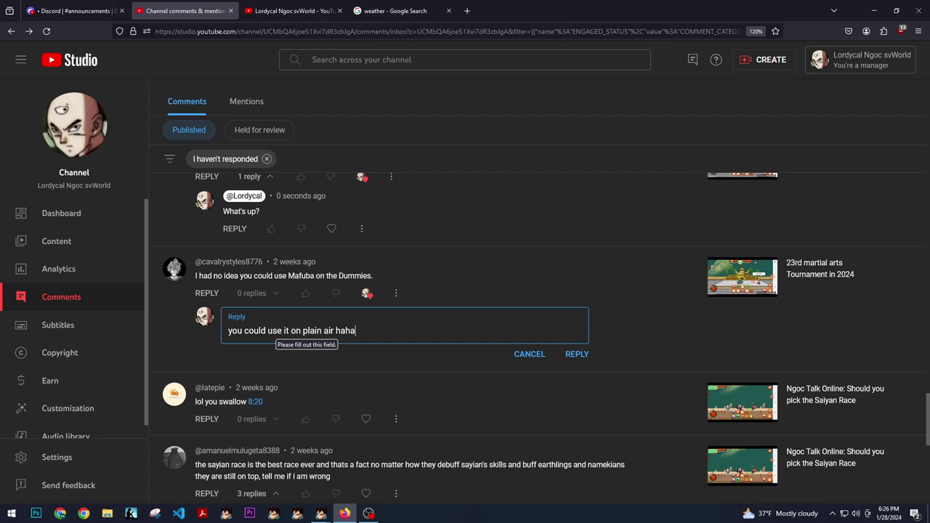
left_click(576, 355)
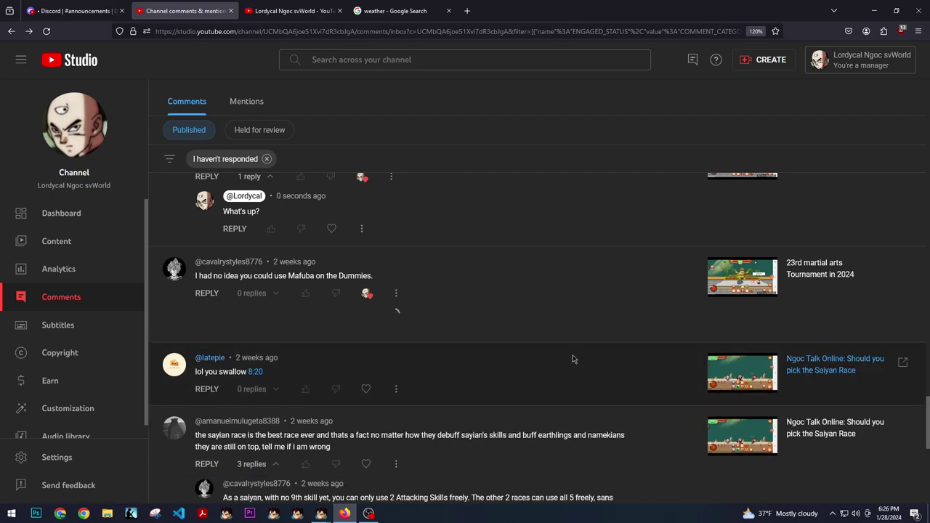
left_click(367, 411)
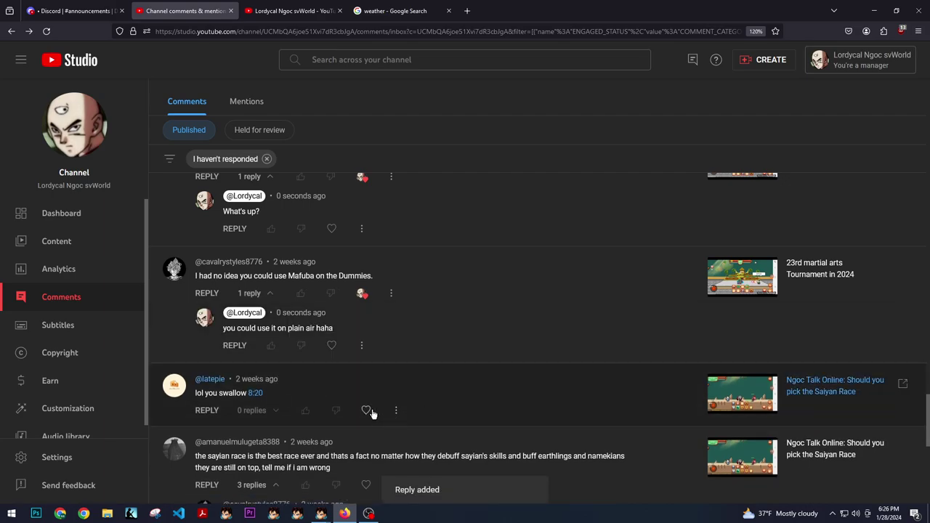
scroll(363, 407, "down", 2)
Expand the full text of the Nameks reply and the long Saiyan race reply
scroll(322, 316, "down", 1)
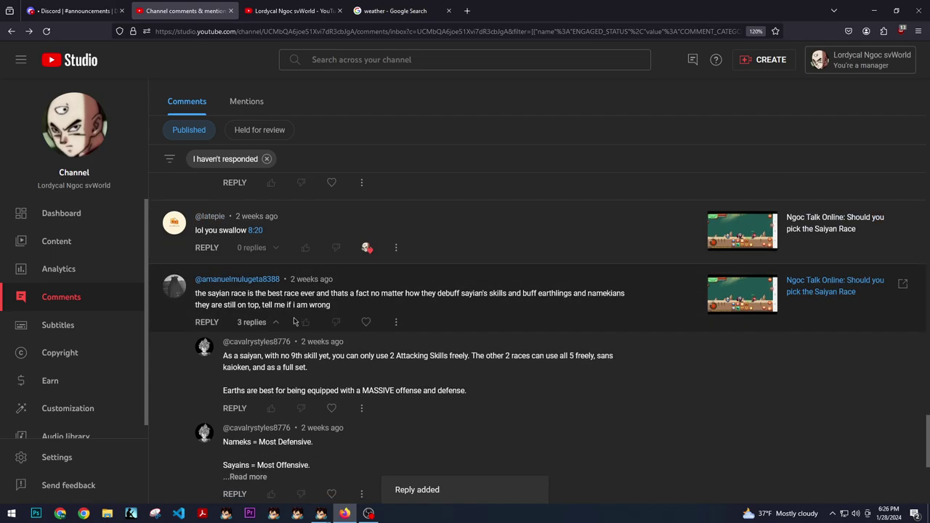
scroll(512, 309, "down", 1)
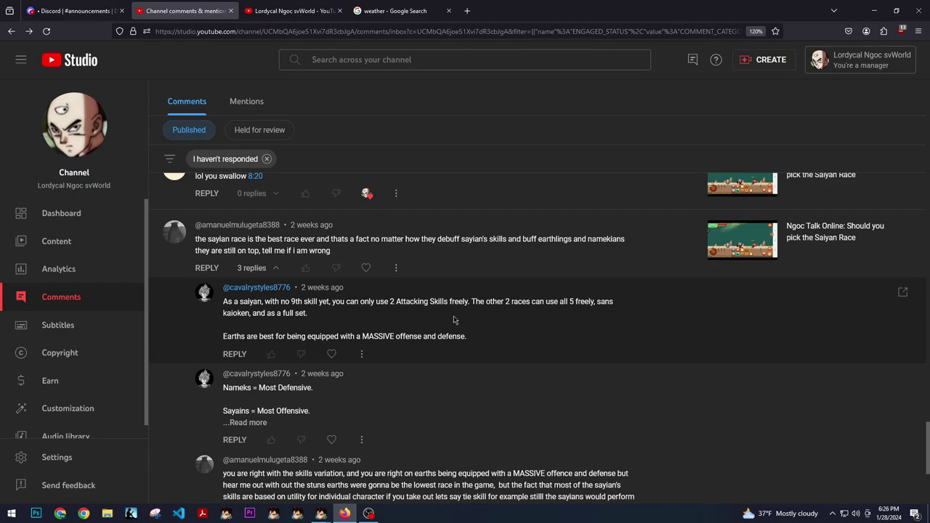
scroll(351, 346, "down", 1)
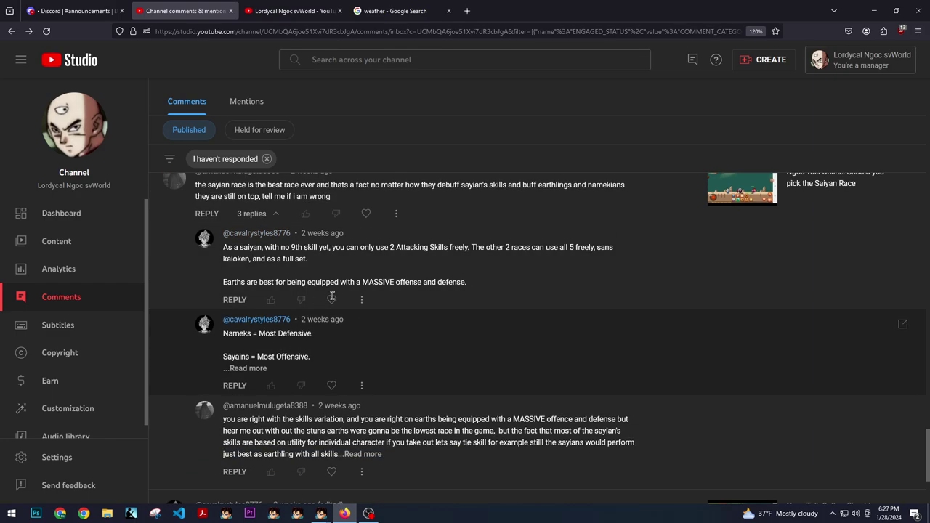
left_click(248, 368)
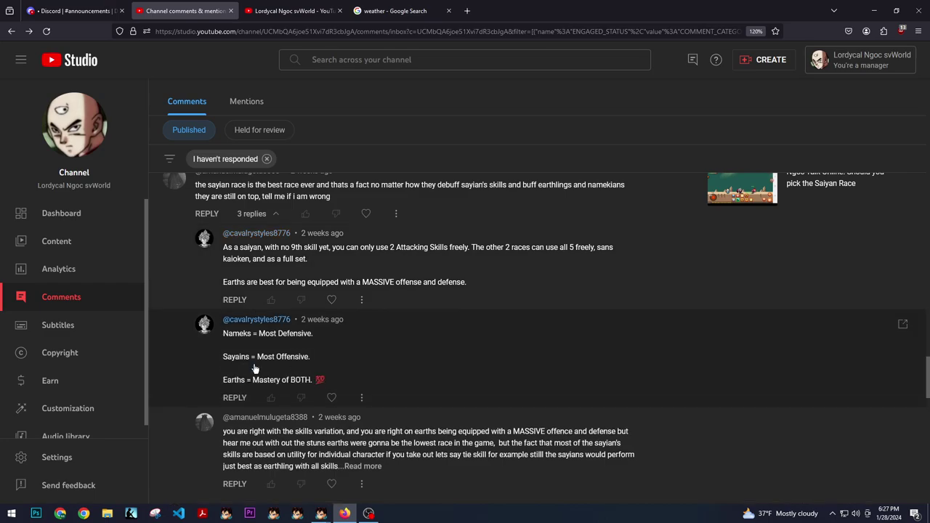
scroll(359, 349, "down", 2)
left_click(368, 358)
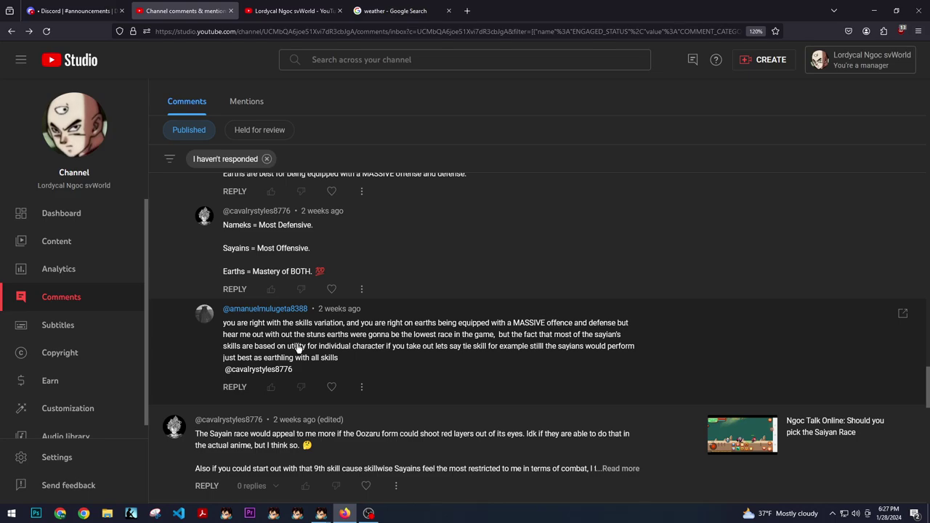
Heart the 'trying to edit as of speaking <3 W yap' comment
scroll(465, 374, "down", 3)
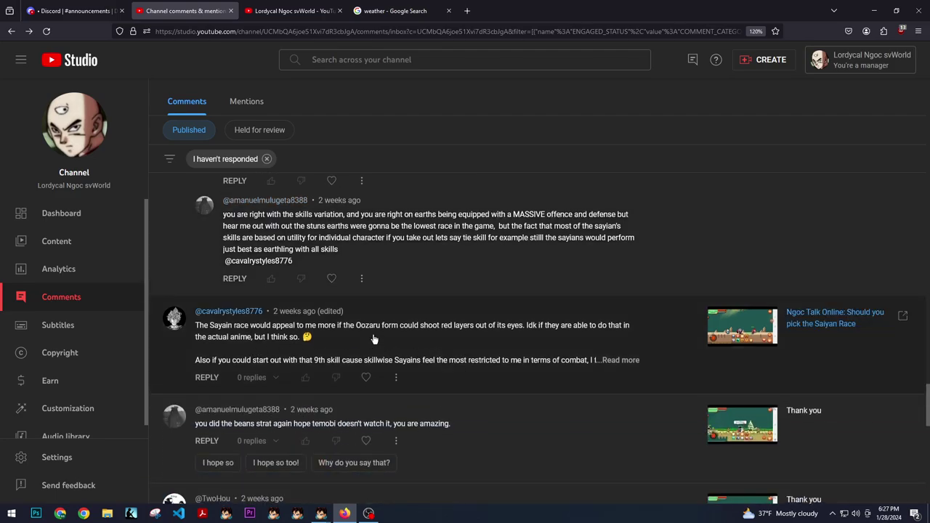
scroll(344, 331, "down", 2)
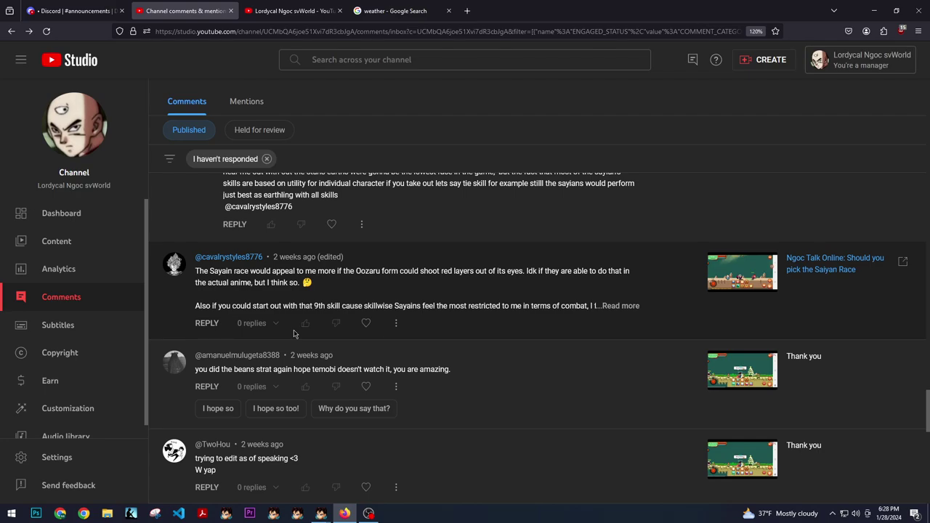
scroll(294, 334, "down", 2)
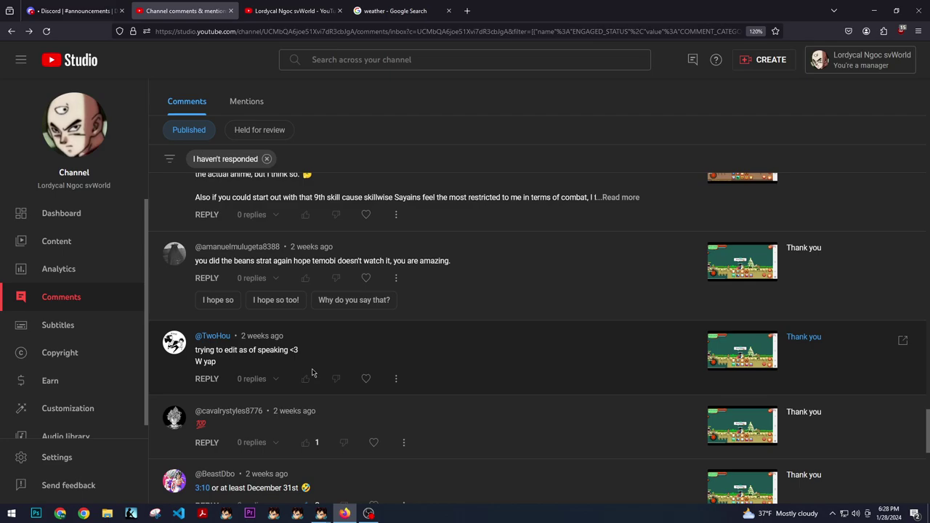
left_click(366, 378)
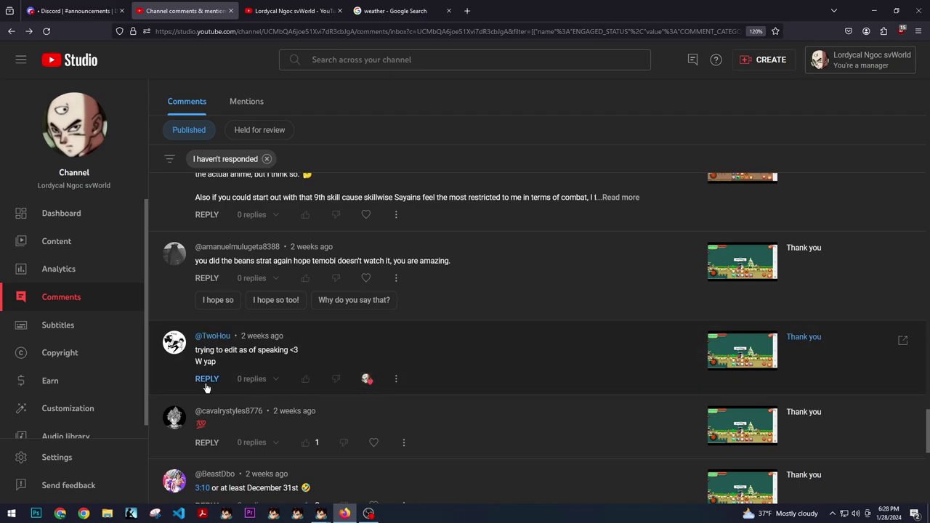